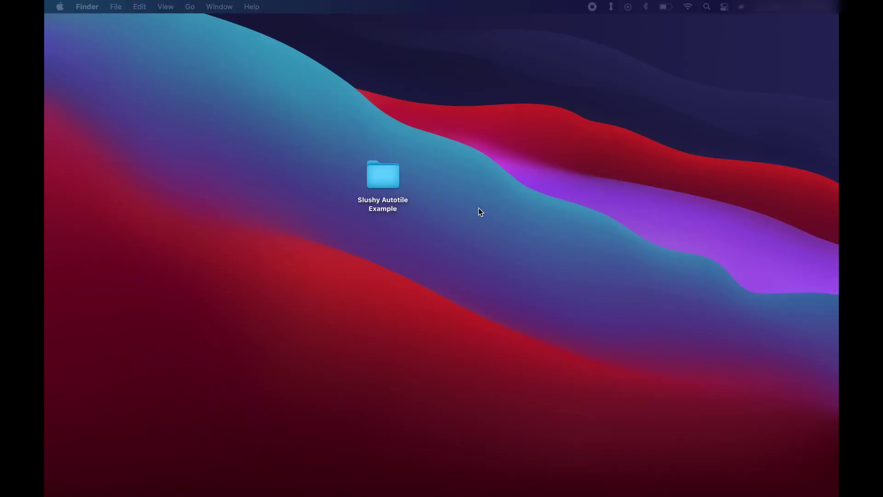
Nudge the Slushy Autotile Example folder slightly to the right on the desktop
left_click(387, 177)
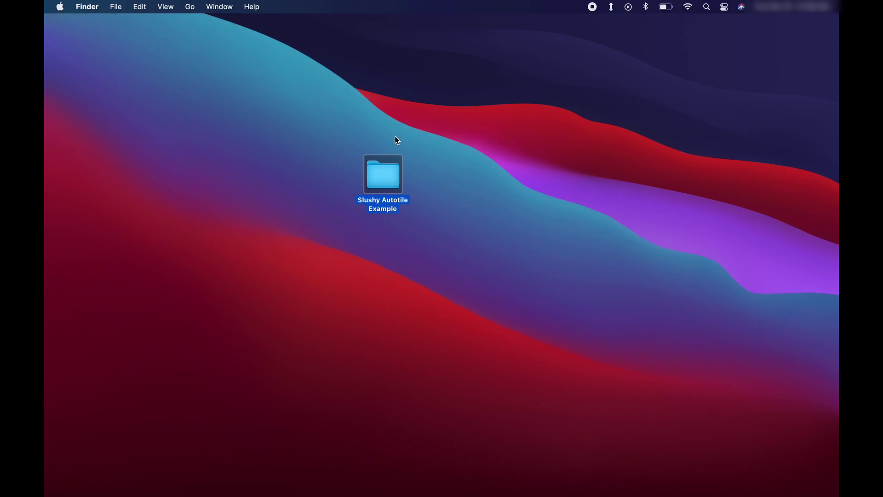
left_click(421, 151)
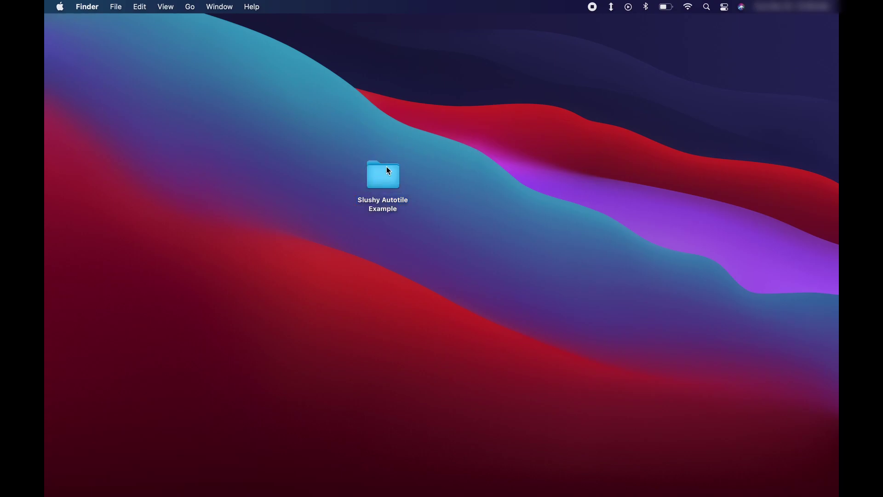
left_click_drag(385, 175, 447, 181)
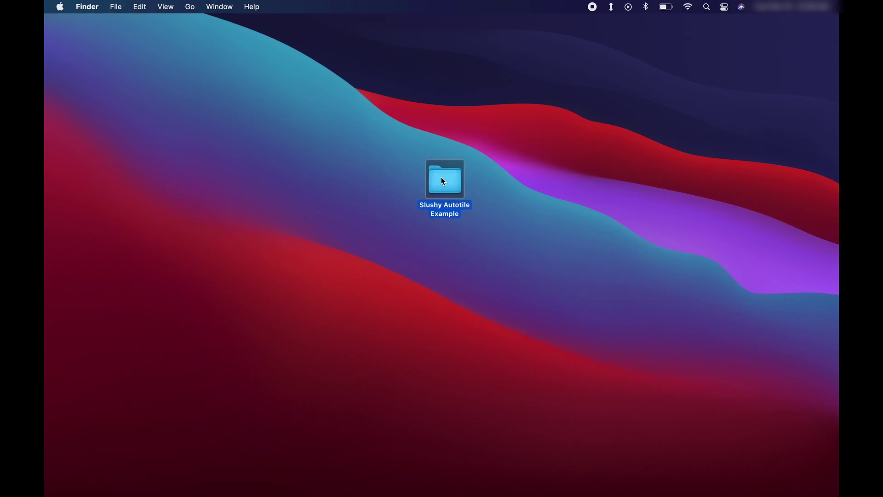
left_click(512, 154)
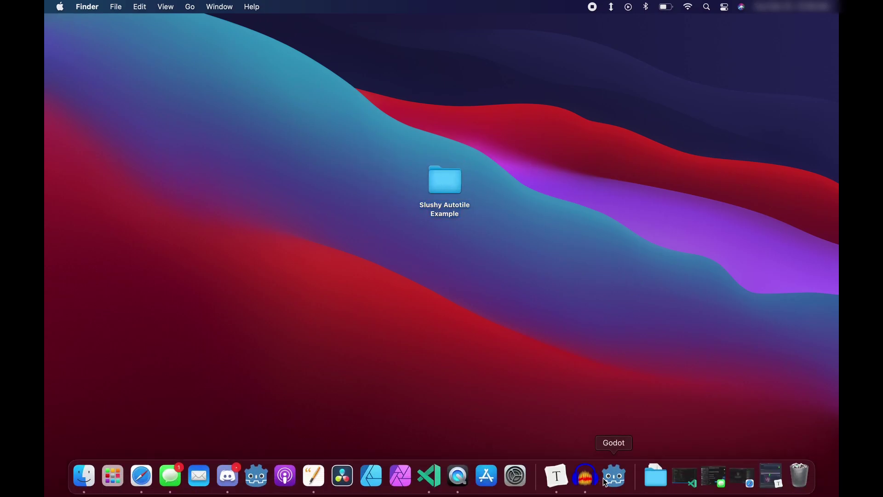
Import Desktop/Slushy Autotile Example/project.godot in Godot's project manager and open it for editing
left_click(614, 475)
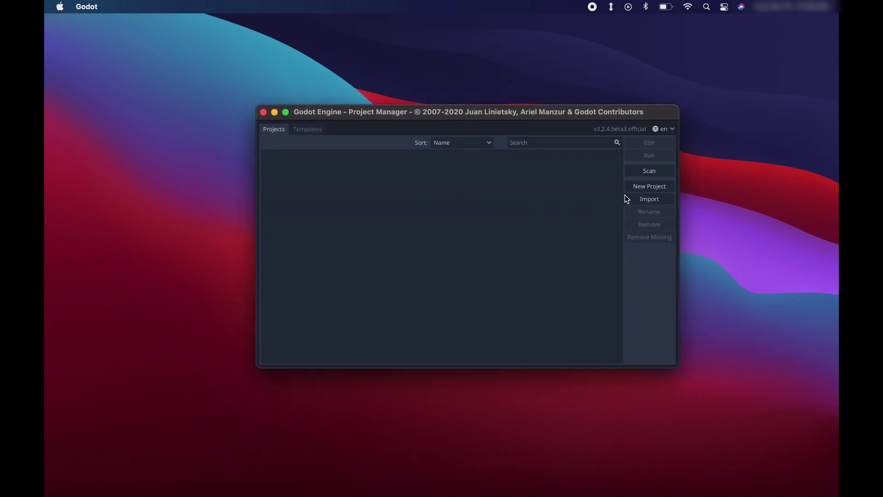
left_click(642, 201)
left_click(555, 239)
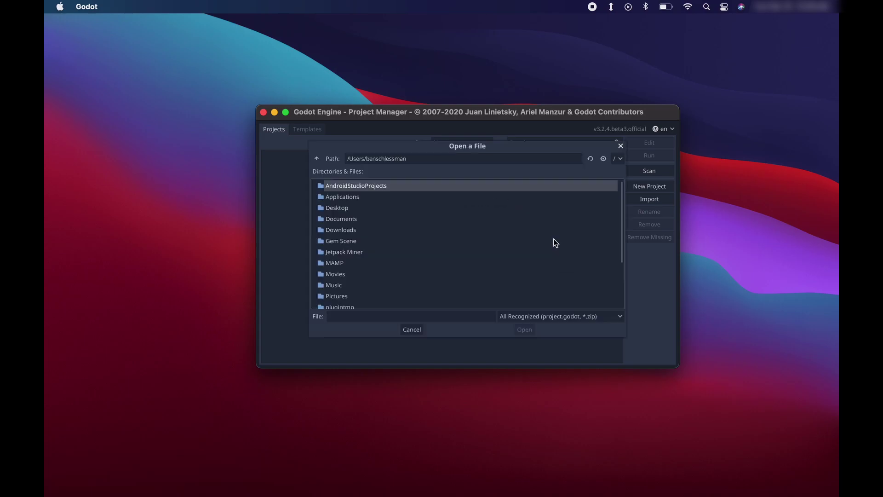
double_click(371, 206)
left_click(354, 190)
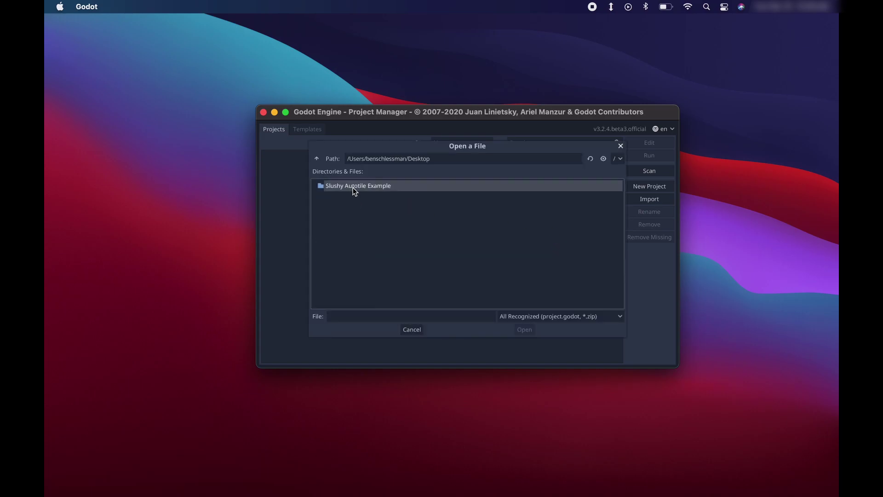
double_click(389, 191)
left_click(361, 186)
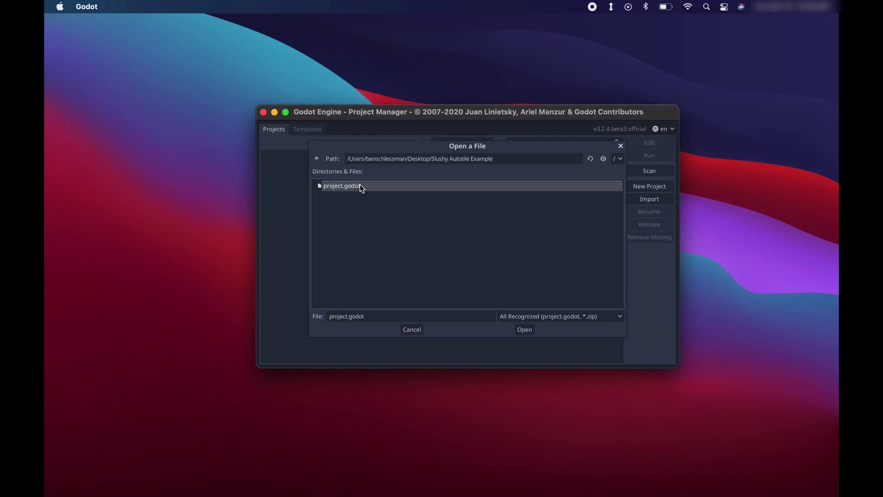
left_click(528, 331)
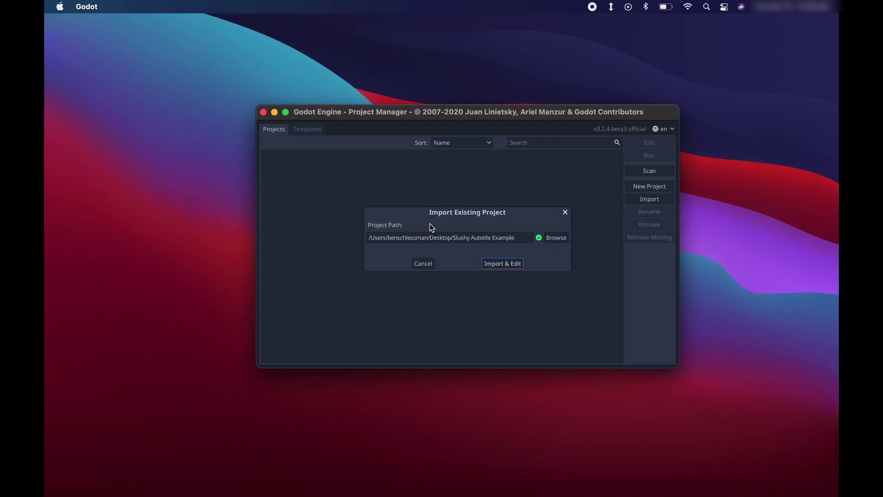
left_click(507, 267)
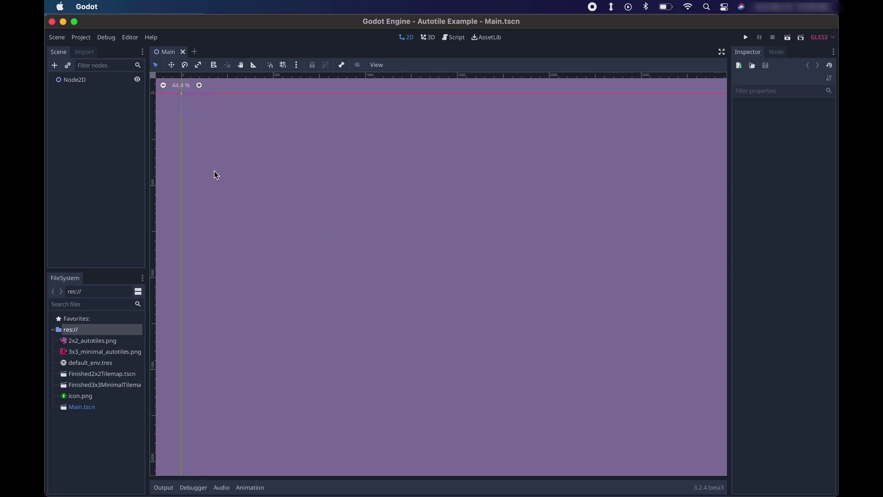
Add a TileMap child node under Node2D in Main.tscn
left_click(93, 115)
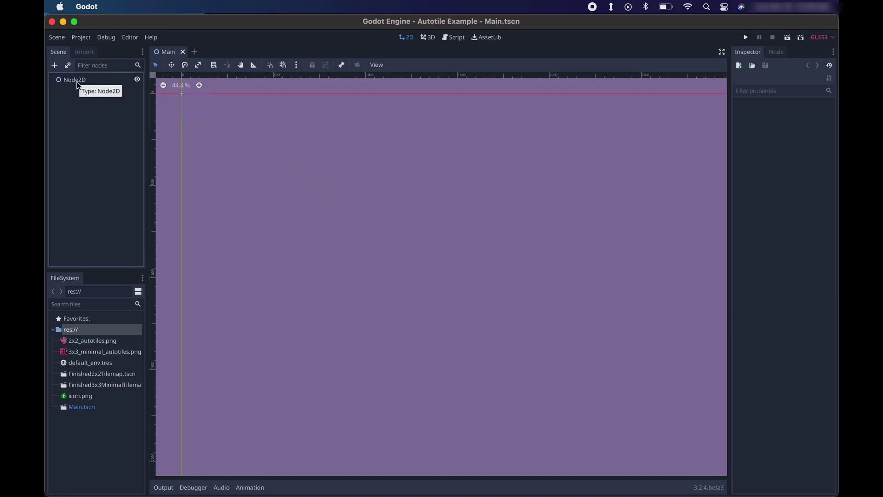
right_click(79, 86)
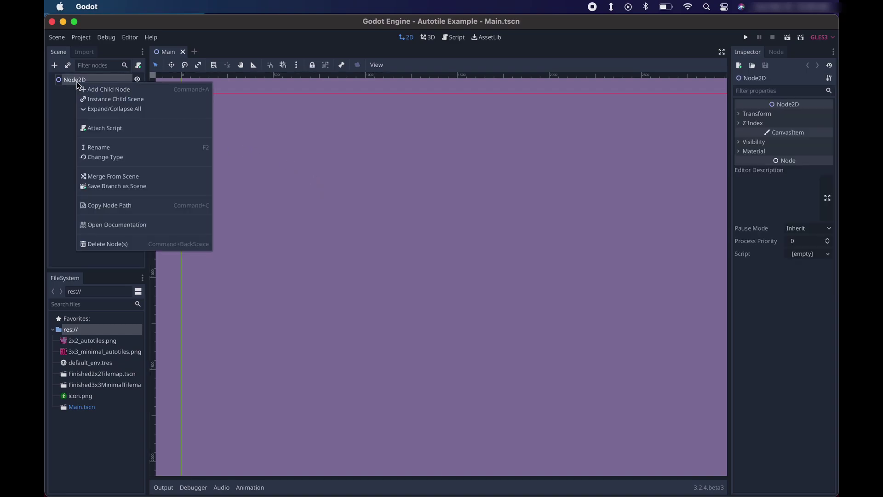
left_click(125, 90)
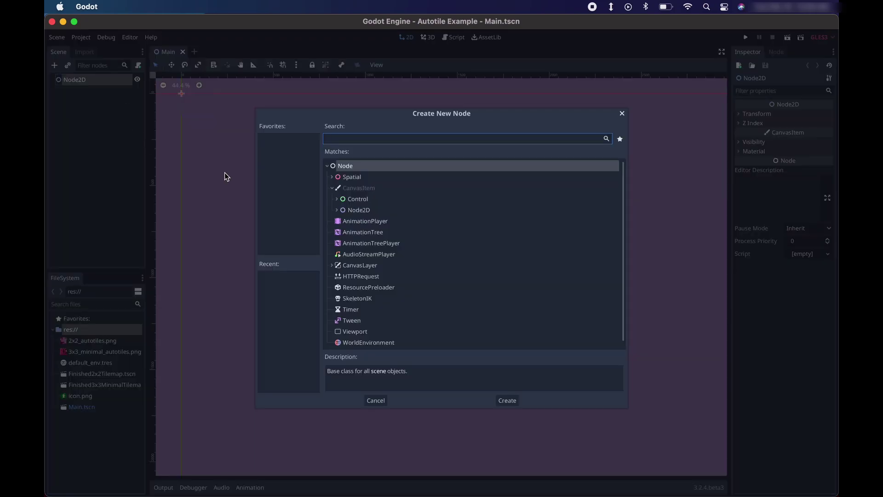
type("TileMap")
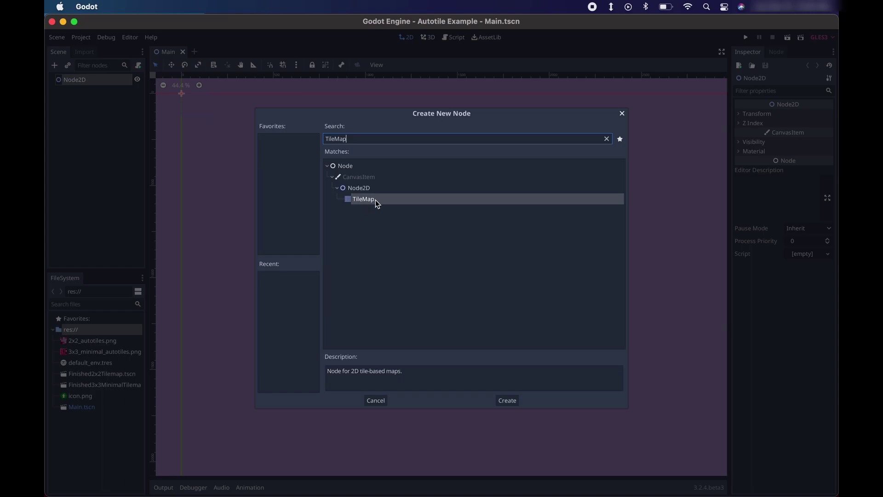
left_click(375, 200)
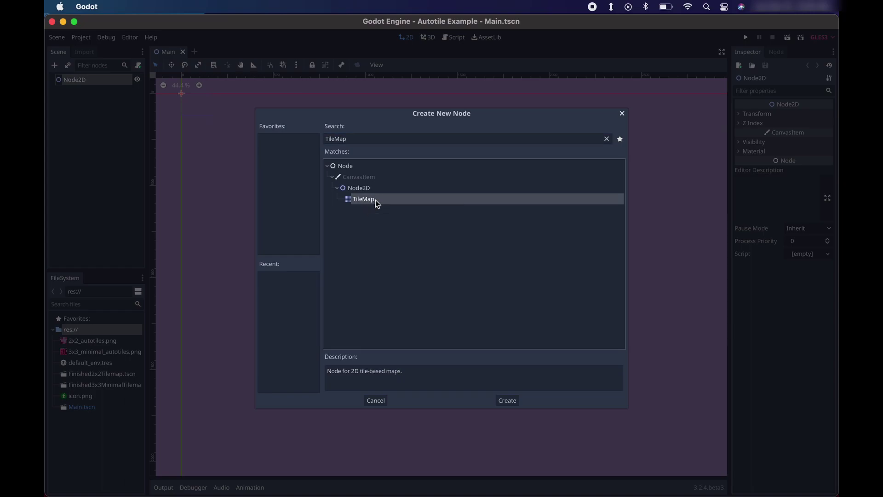
left_click(508, 401)
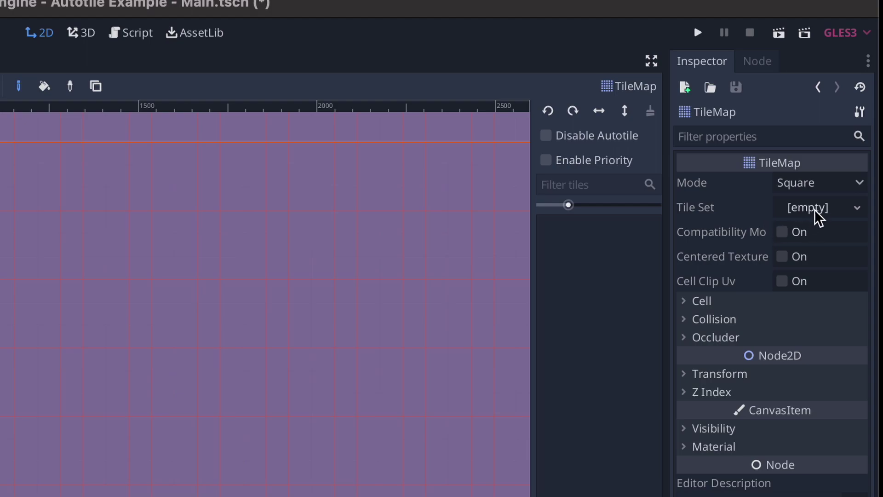
Assign a New TileSet to the TileMap's Tile Set property and open it for editing
left_click(815, 213)
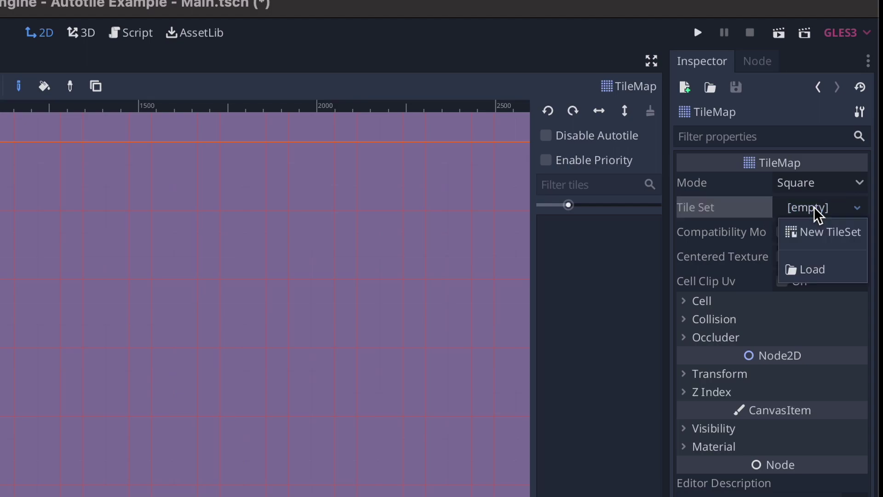
left_click(823, 234)
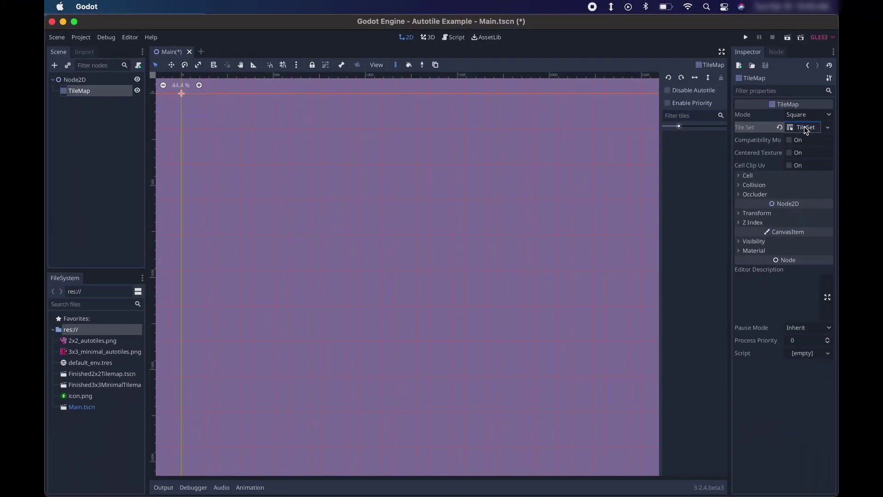
left_click(805, 129)
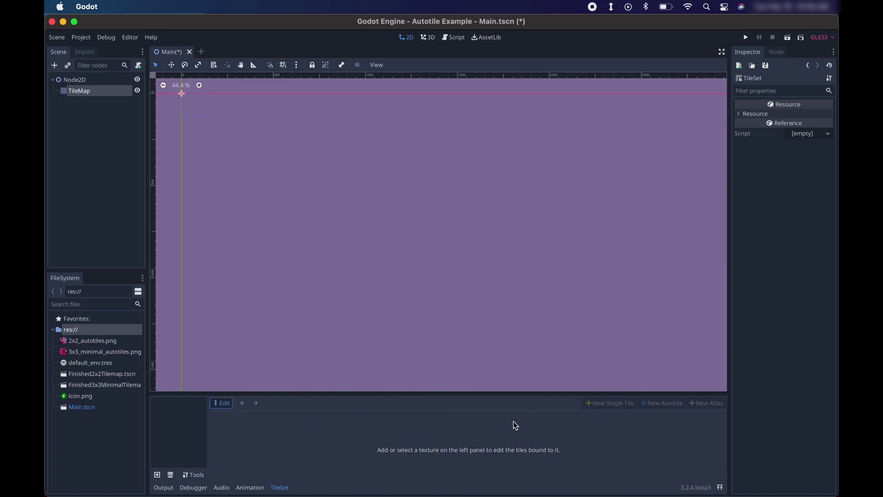
Load 2x2_autotiles.png from the project files as the TileSet's texture
left_click_drag(424, 392, 435, 337)
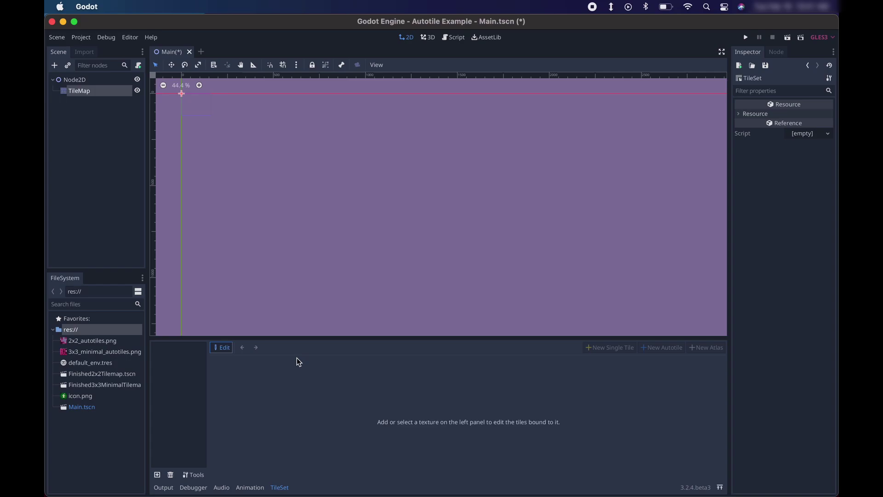
left_click(157, 475)
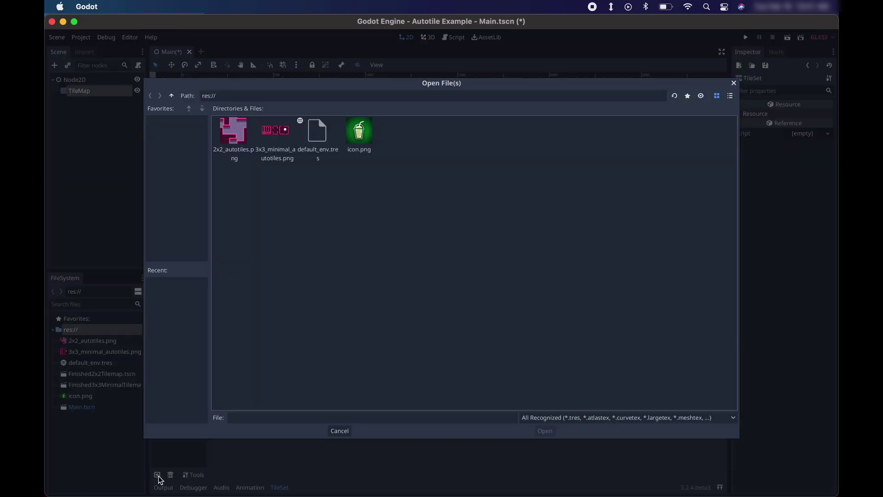
left_click(219, 148)
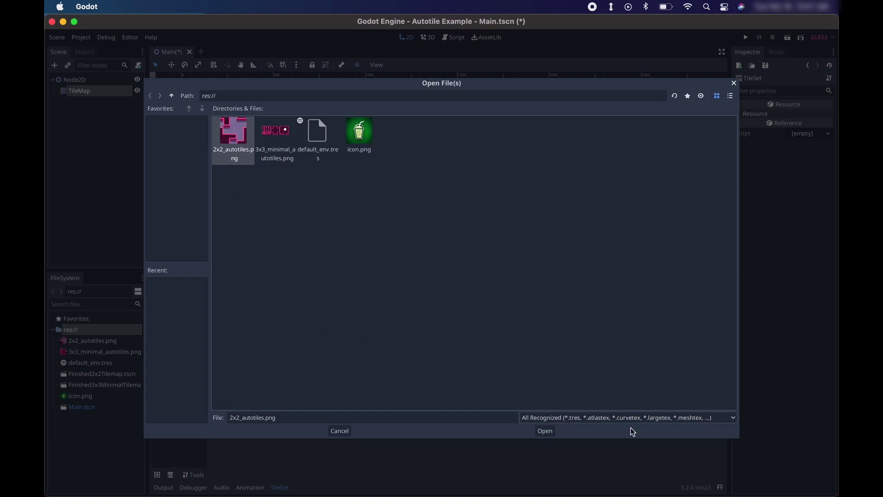
left_click(550, 434)
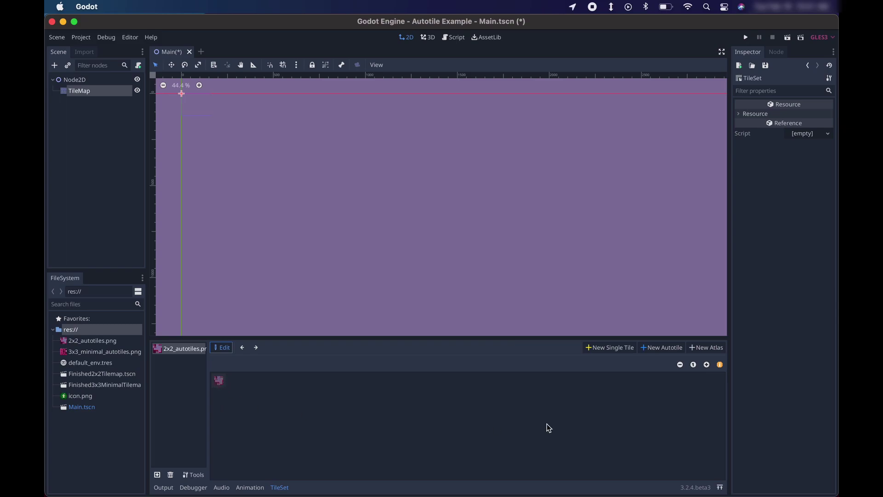
Enlarge the TileSet panel, zoom into the texture, and select 2x2_autotiles.png in the texture list
left_click(708, 365)
left_click(708, 365)
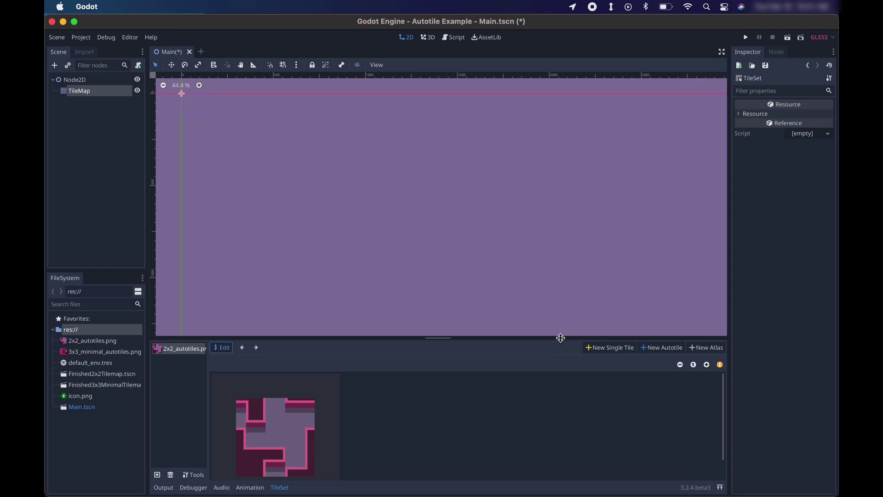
left_click_drag(558, 338, 558, 310)
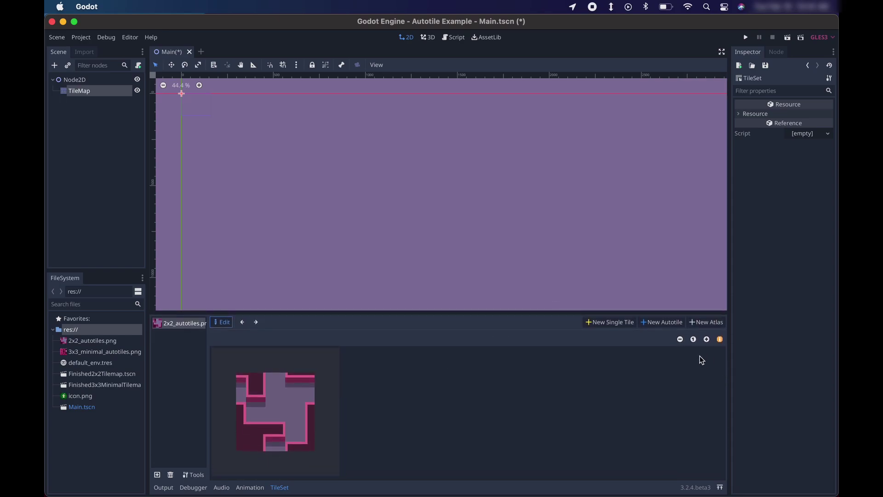
left_click(707, 340)
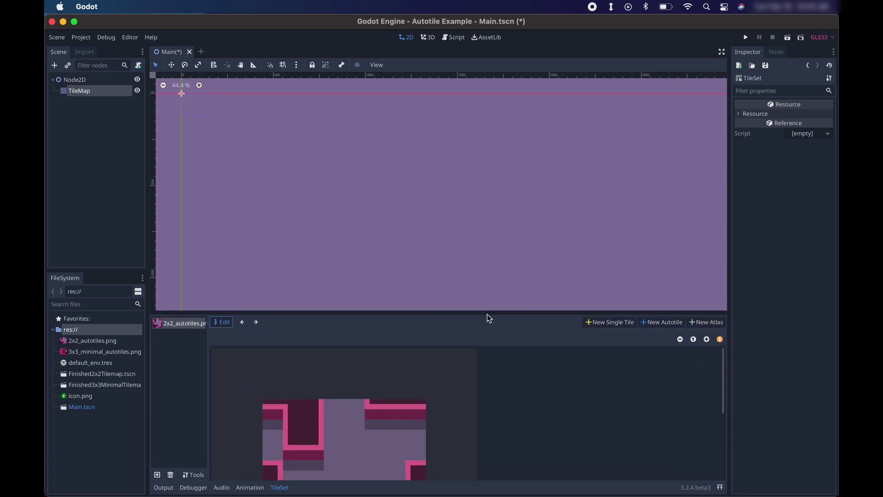
left_click_drag(489, 315, 459, 205)
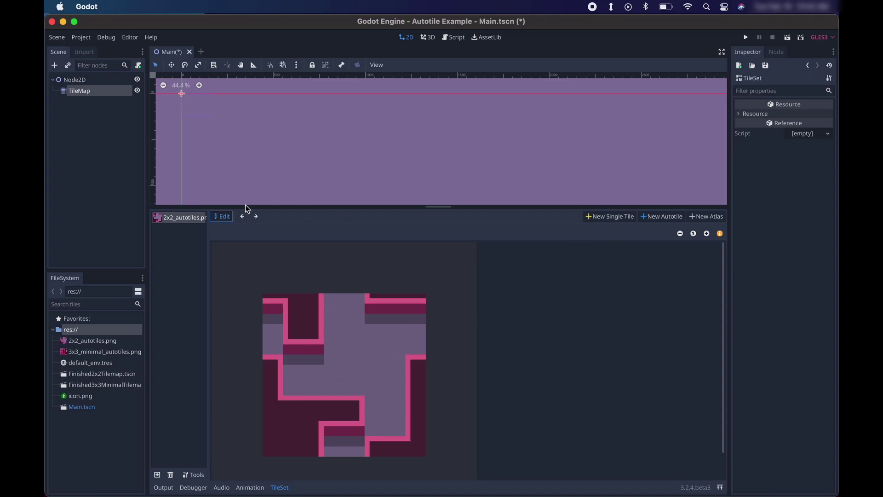
left_click(173, 219)
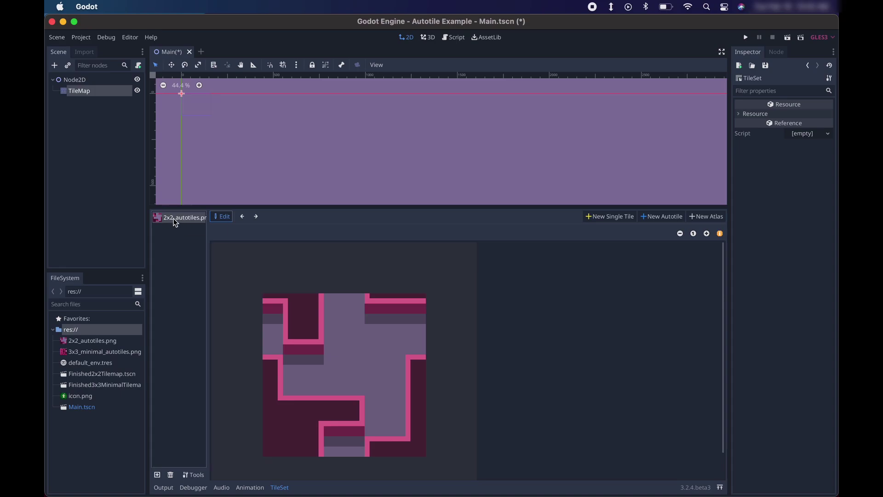
Create a New Autotile with a region rectangle spanning the entire 2x2_autotiles.png image
left_click_drag(206, 224, 224, 228)
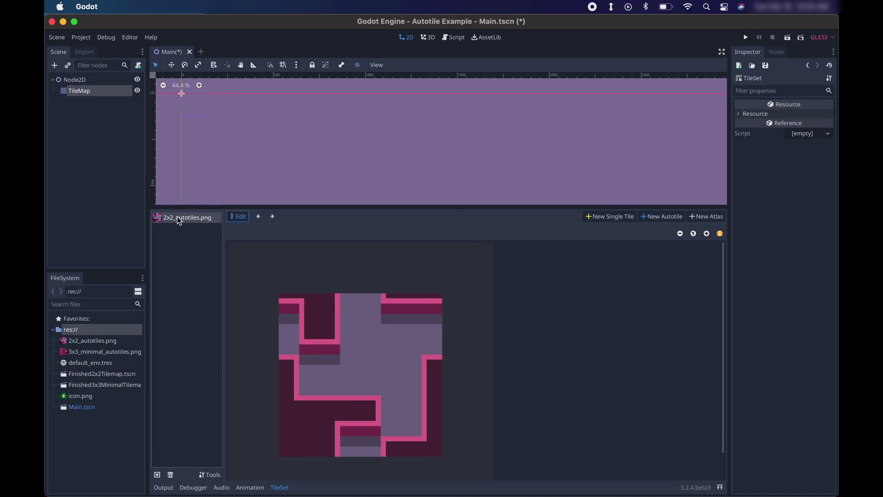
left_click(653, 219)
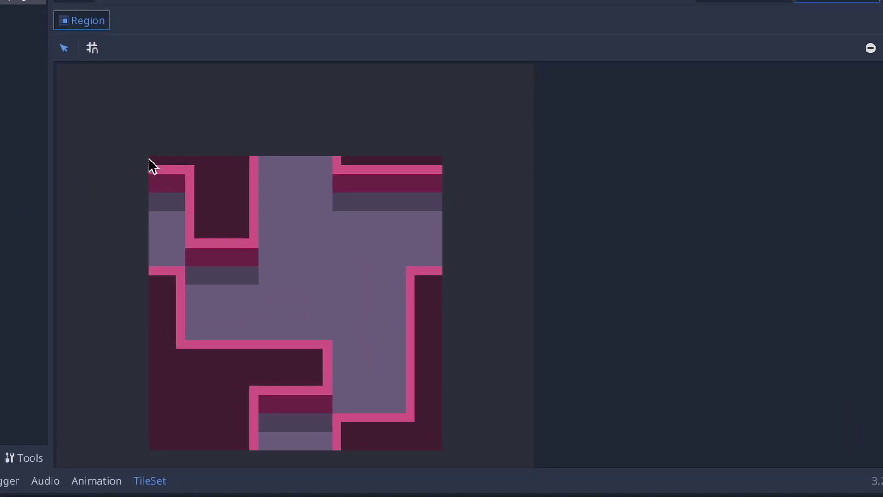
left_click_drag(172, 180, 447, 453)
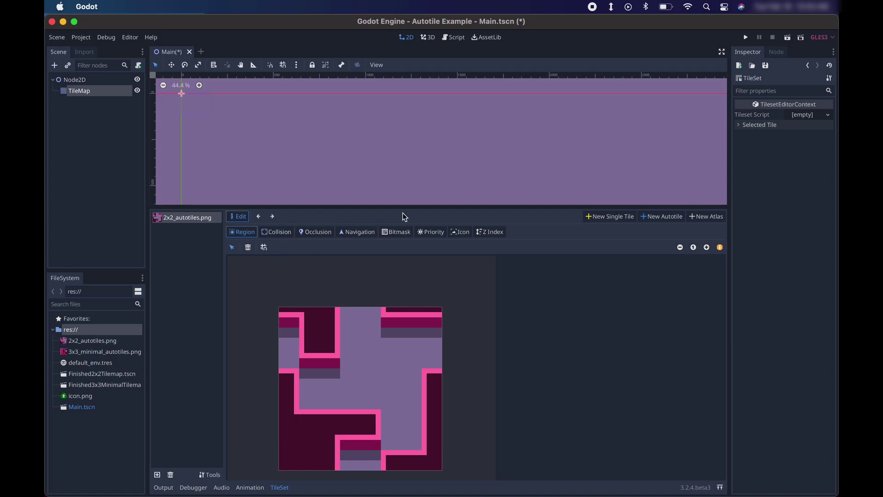
Switch to Bitmask mode and confirm Tile Mode AUTO_TILE with Autotile Bitmask 2X2 under Selected Tile
left_click(401, 237)
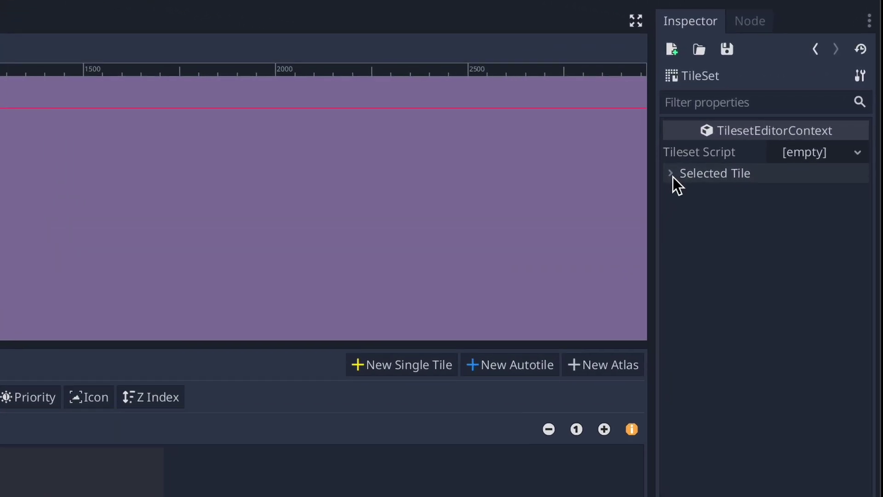
left_click(673, 175)
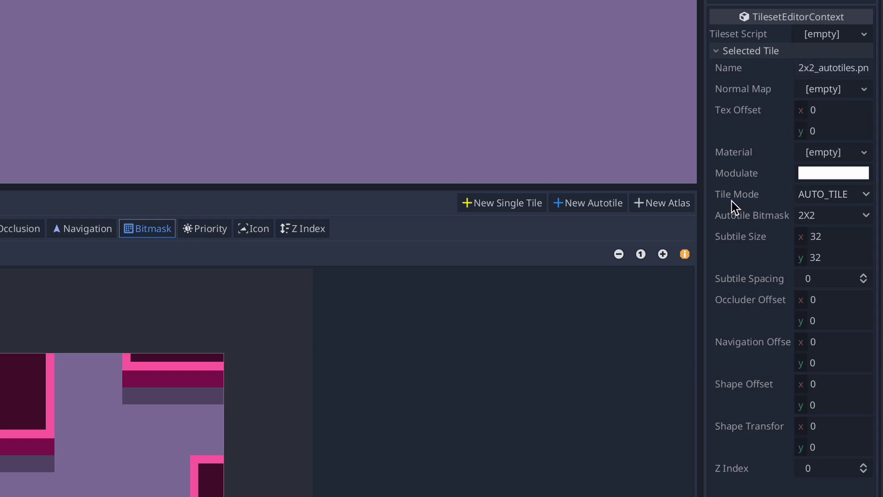
left_click(819, 195)
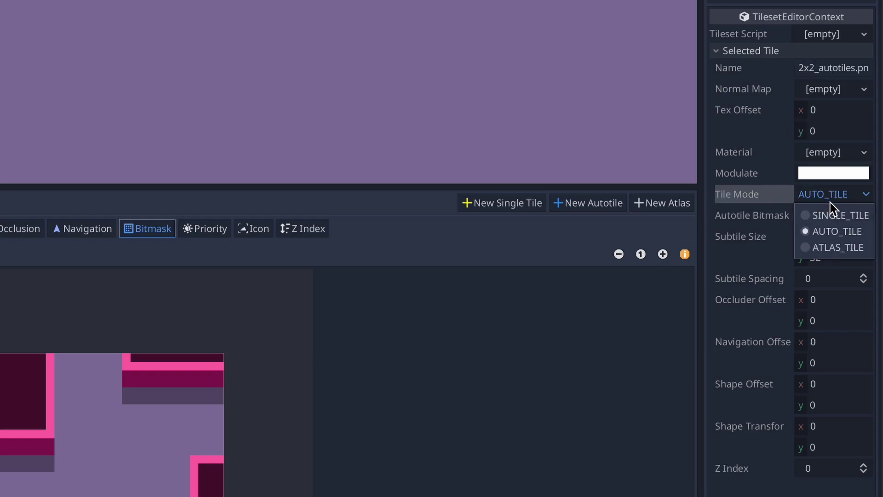
left_click(835, 231)
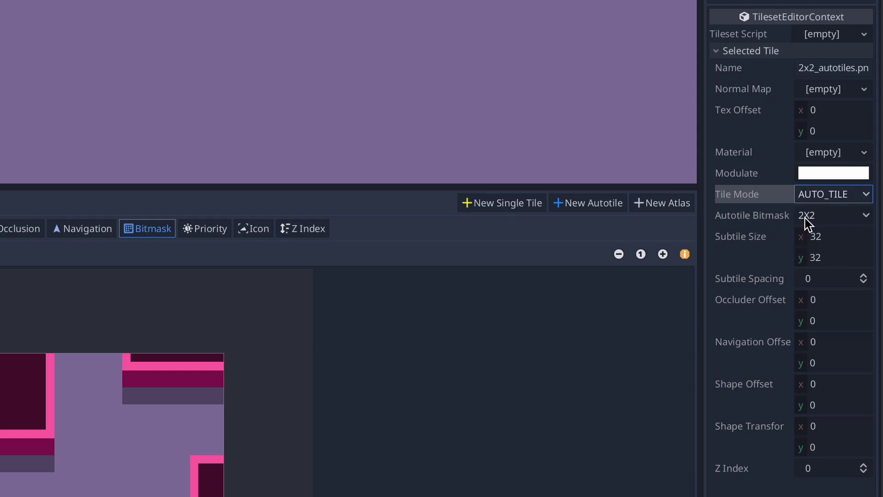
left_click(827, 216)
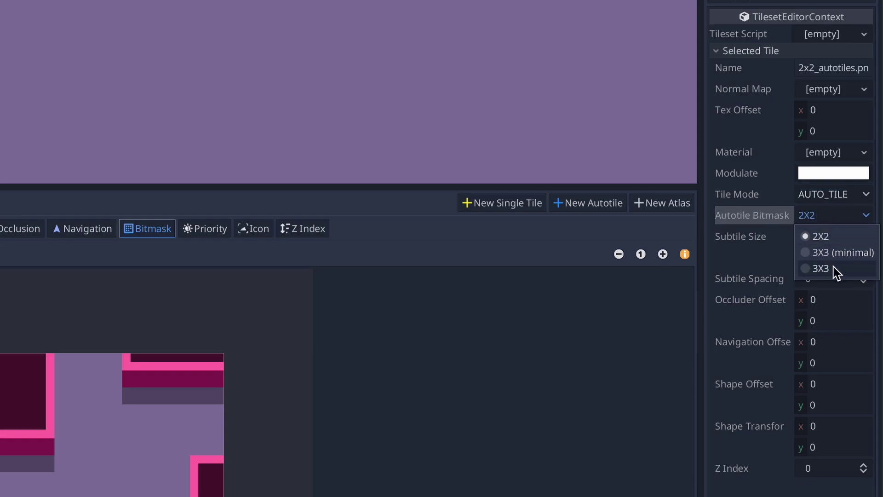
left_click(839, 236)
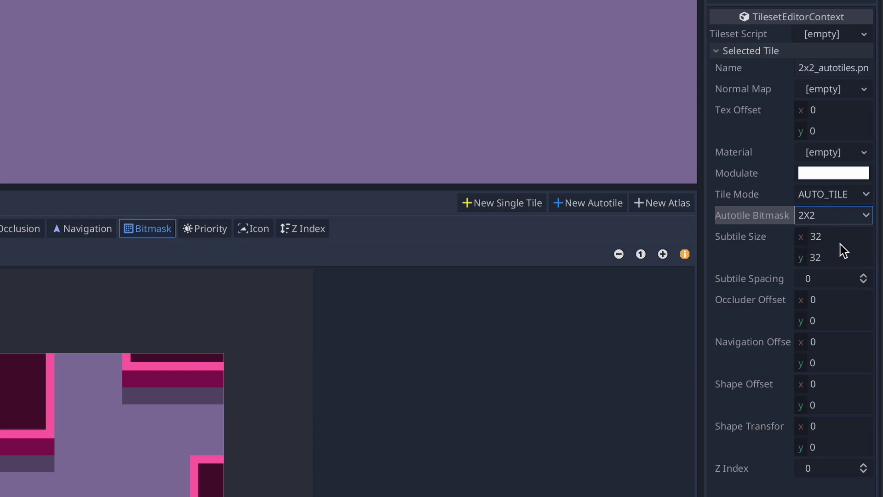
left_click(835, 238)
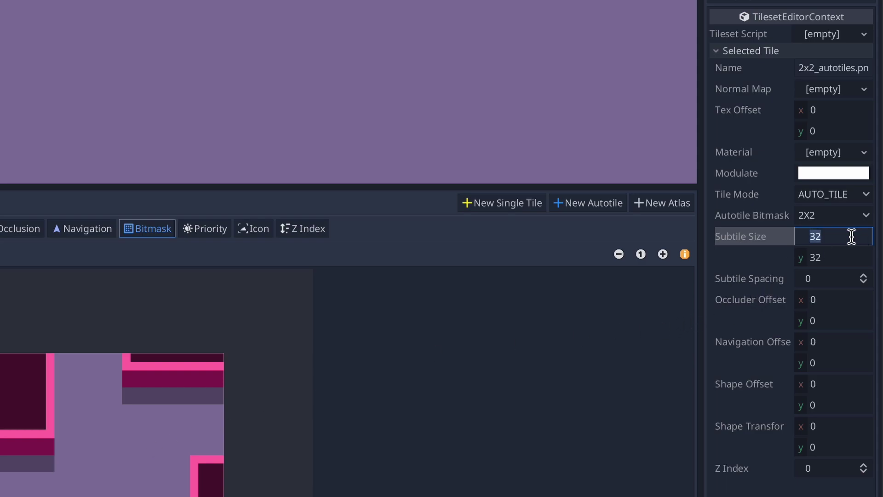
Enter 8 for both the x and y Subtile Size of the autotile
type("8")
left_click(836, 257)
type("8")
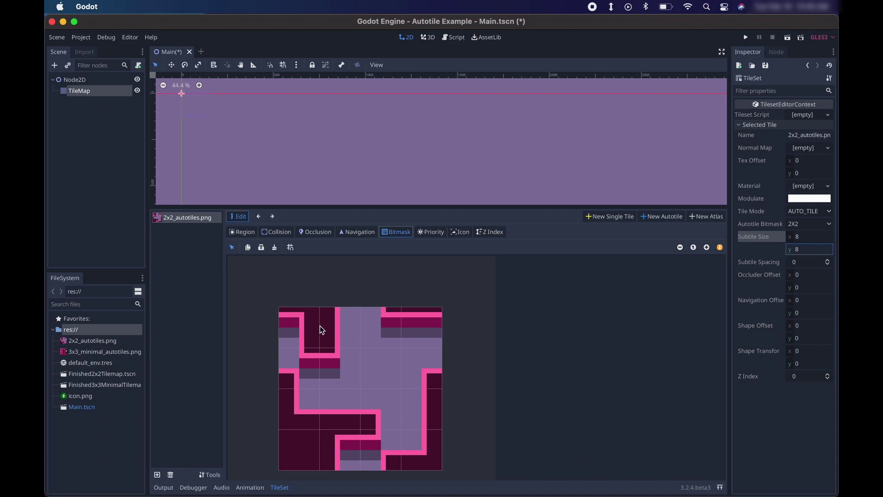
Paint bitmask cells on the wall subtiles of the top-left, bottom-left, bottom-right and right tiles
left_click(292, 318)
left_click(308, 333)
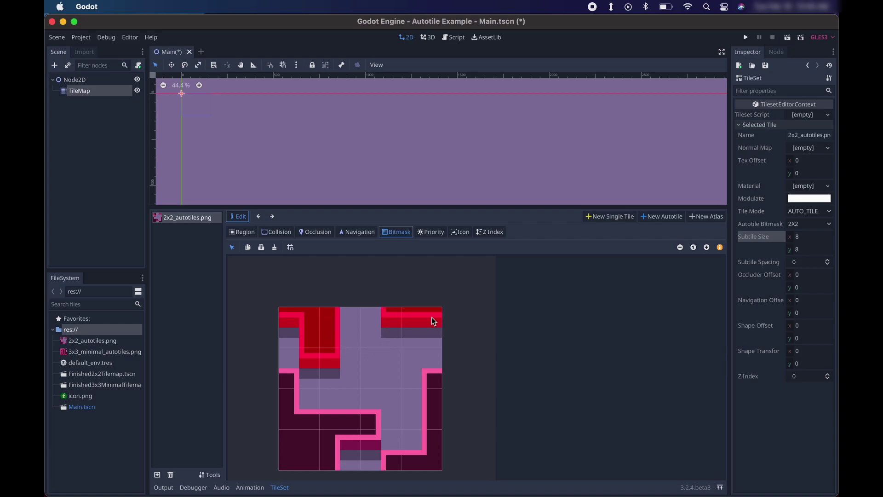
left_click(287, 378)
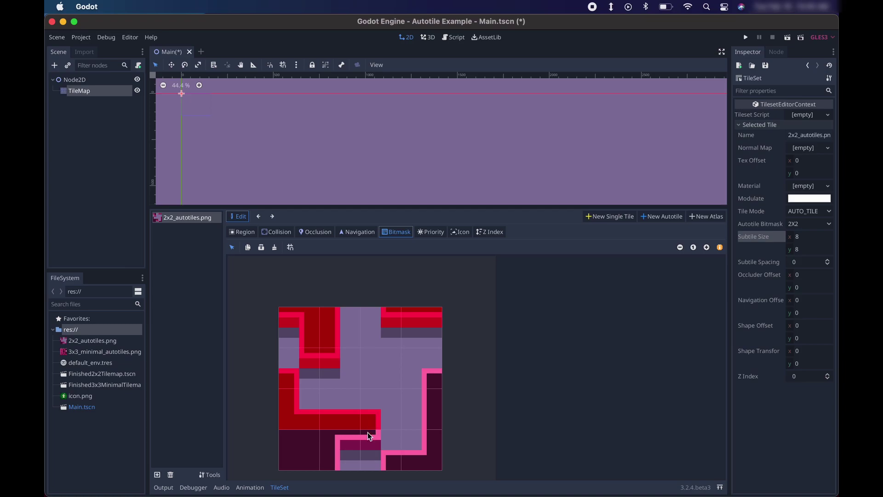
left_click(334, 443)
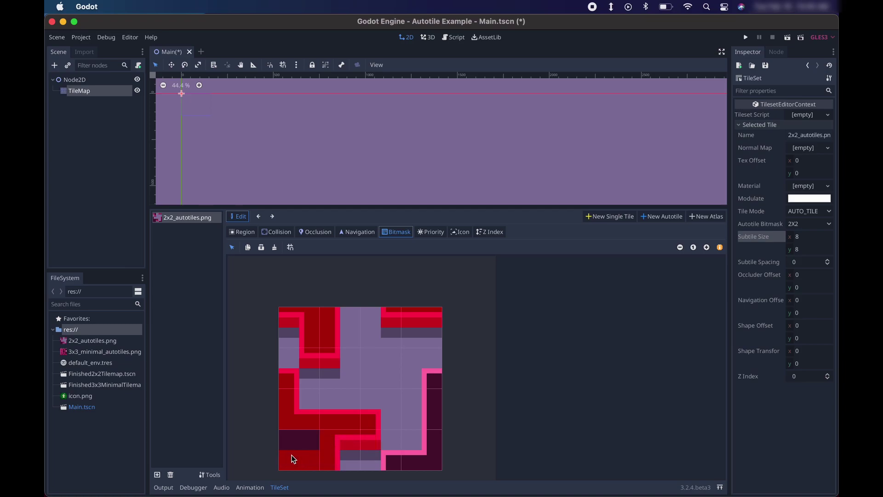
left_click(307, 438)
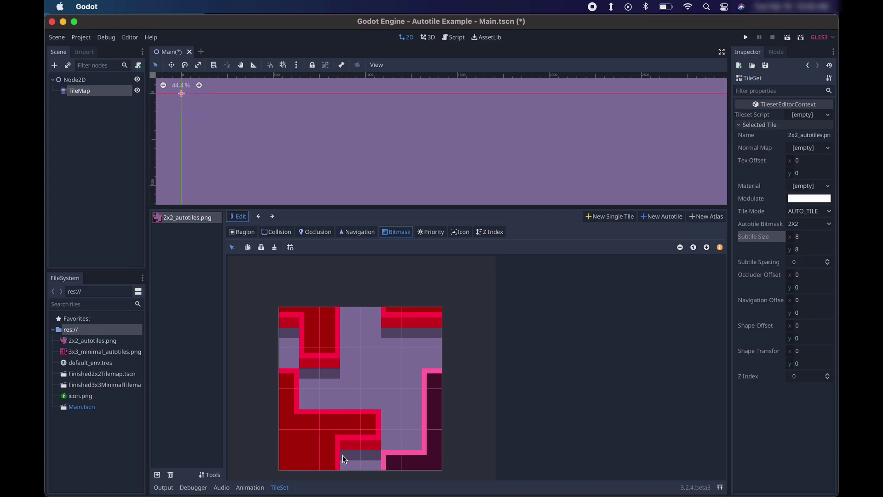
left_click(432, 460)
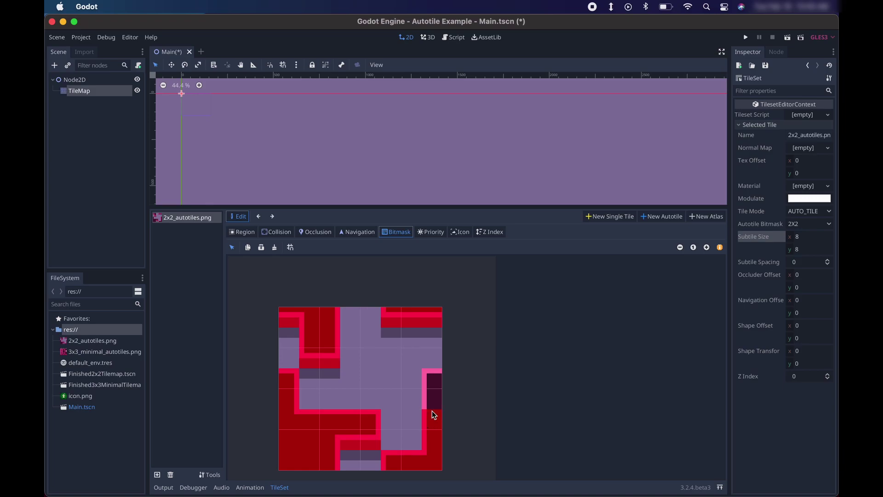
left_click(432, 382)
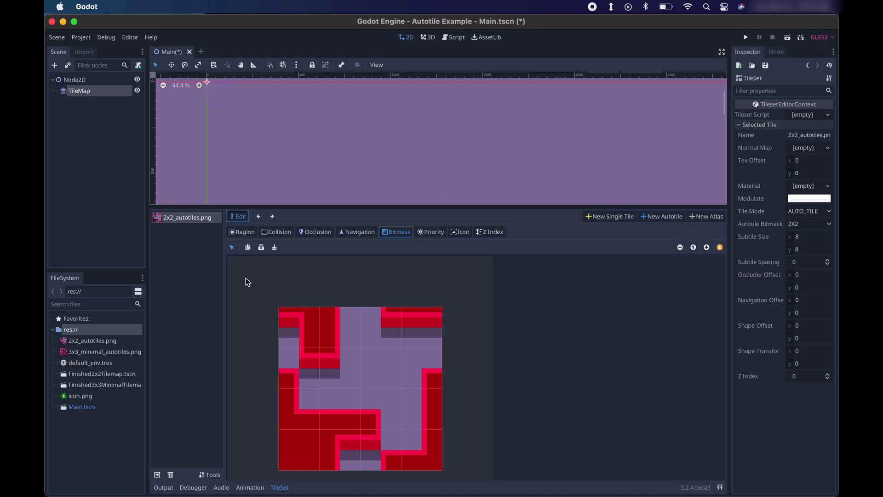
Set the TileMap's Cell Size to 8×8 and its Custom Transform x and y scales to 8
left_click(88, 96)
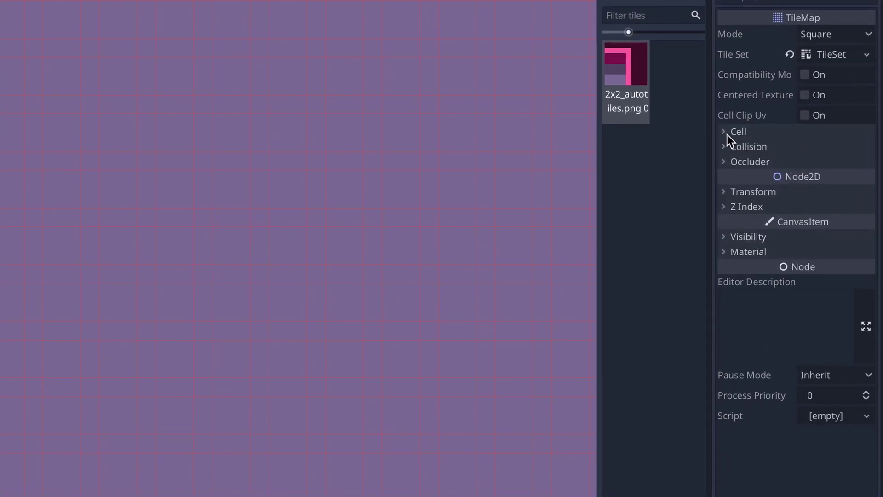
left_click(725, 133)
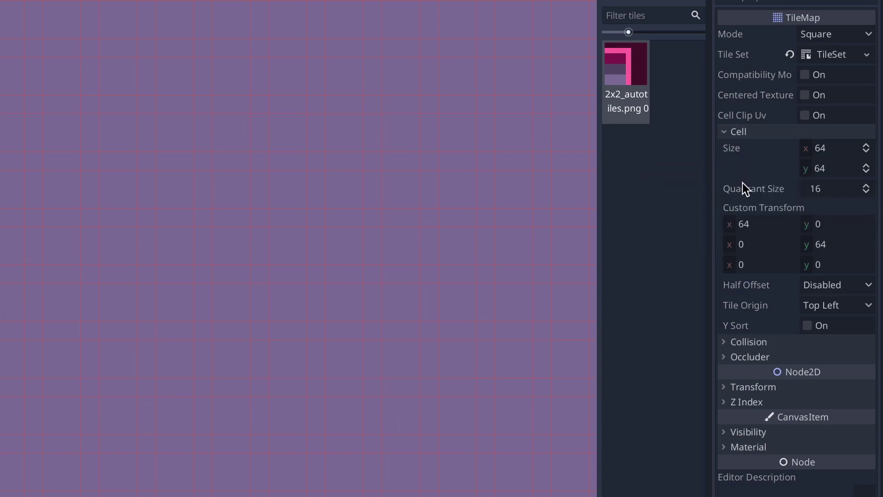
left_click(820, 152)
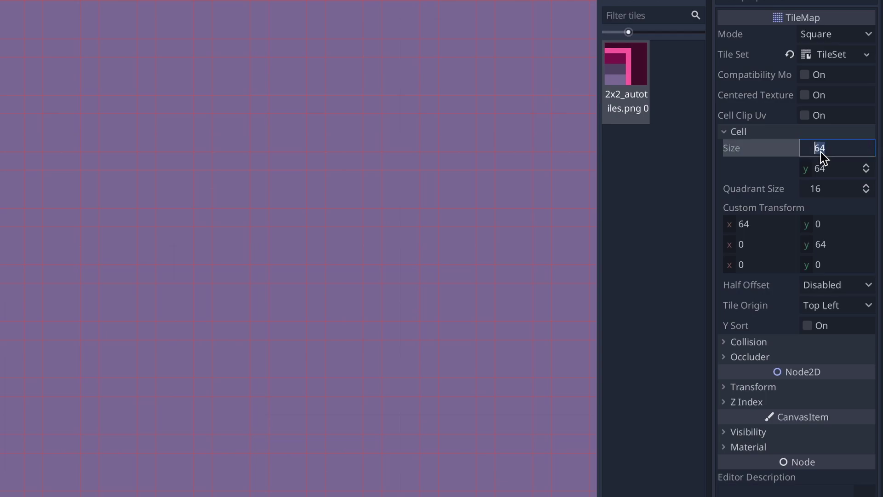
type("8")
left_click(843, 170)
type("8")
left_click(765, 223)
type("8")
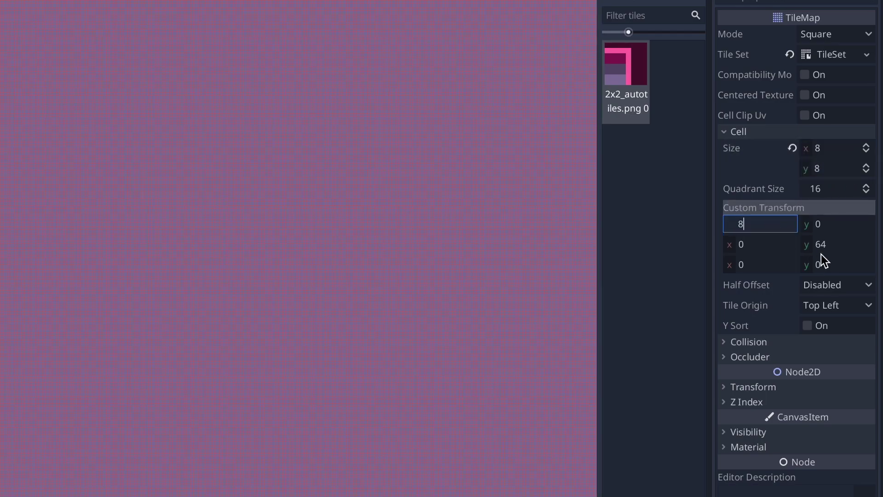
left_click(838, 247)
type("8")
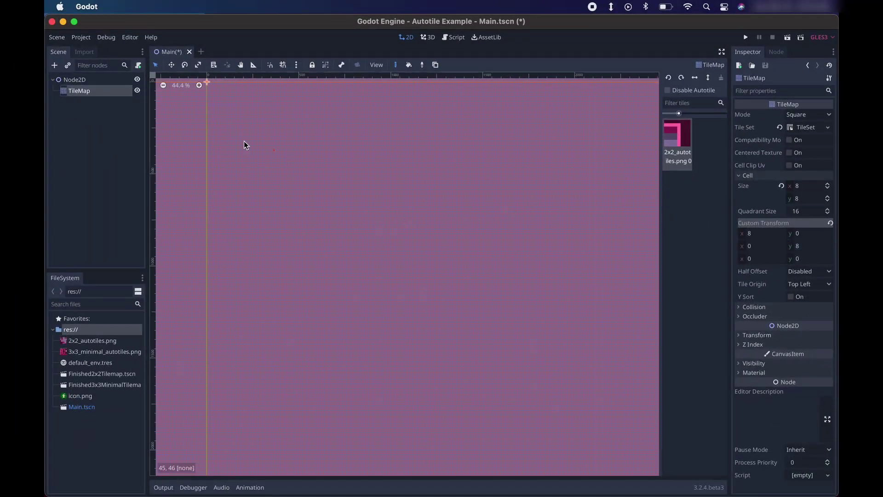
Pick the 2x2 autotile, zoom in, and paint a vertical wall column
left_click(68, 90)
scroll(202, 90, "up", 4)
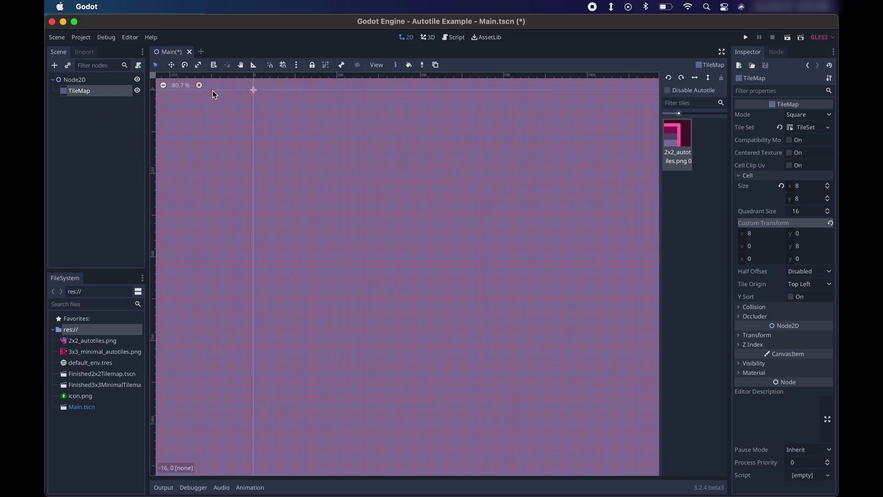
scroll(301, 103, "up", 8)
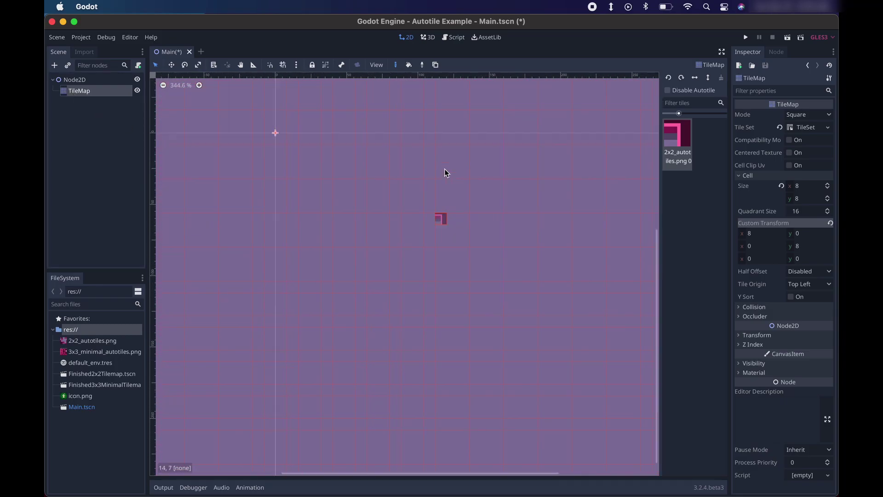
scroll(435, 167, "up", 2)
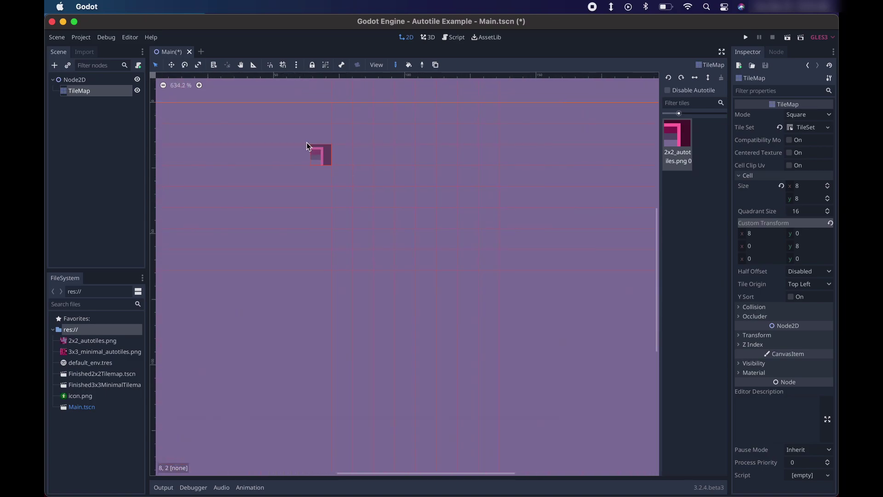
scroll(258, 138, "left", 4)
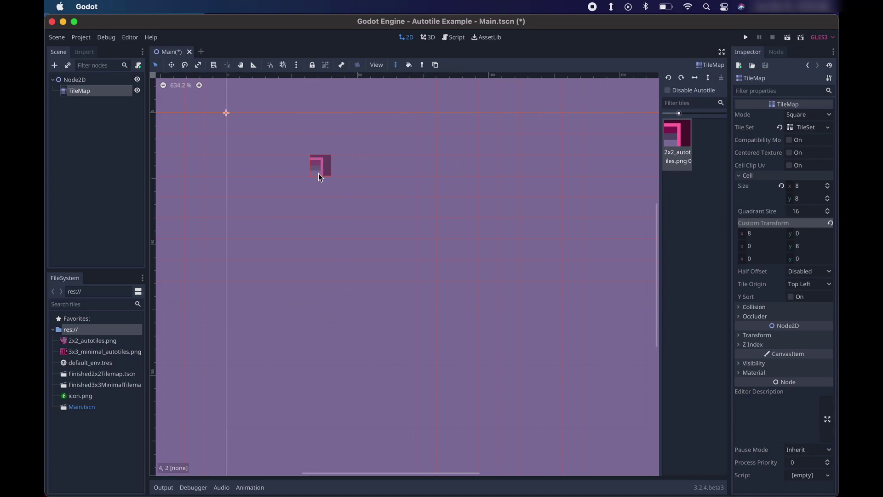
left_click(319, 174)
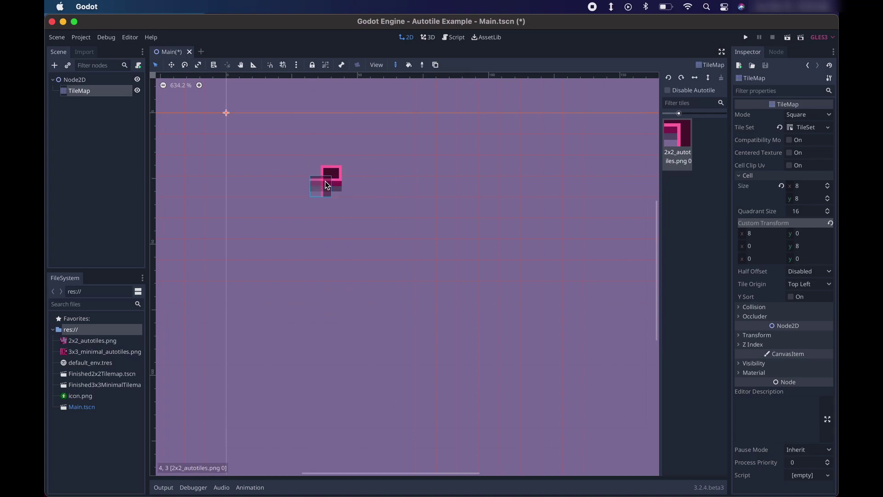
left_click(325, 208)
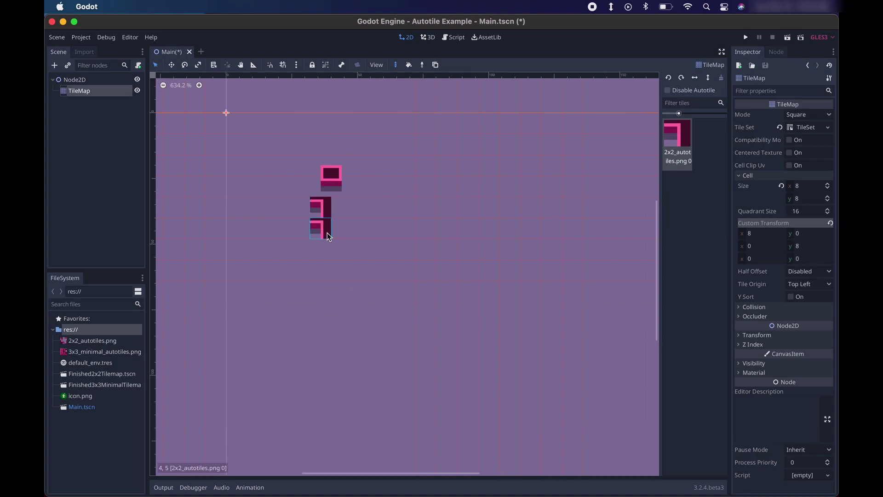
right_click_drag(329, 237, 322, 208)
left_click(334, 207)
Paint a long horizontal wall, a small hook, a single tile, a top row and a row-4 bar
mouse_move(378, 215)
left_mouse_down()
mouse_move(430, 208)
mouse_move(427, 183)
mouse_move(346, 186)
mouse_move(329, 201)
mouse_move(254, 201)
mouse_move(255, 219)
mouse_move(294, 222)
mouse_move(296, 289)
mouse_move(315, 243)
mouse_move(320, 277)
left_mouse_up()
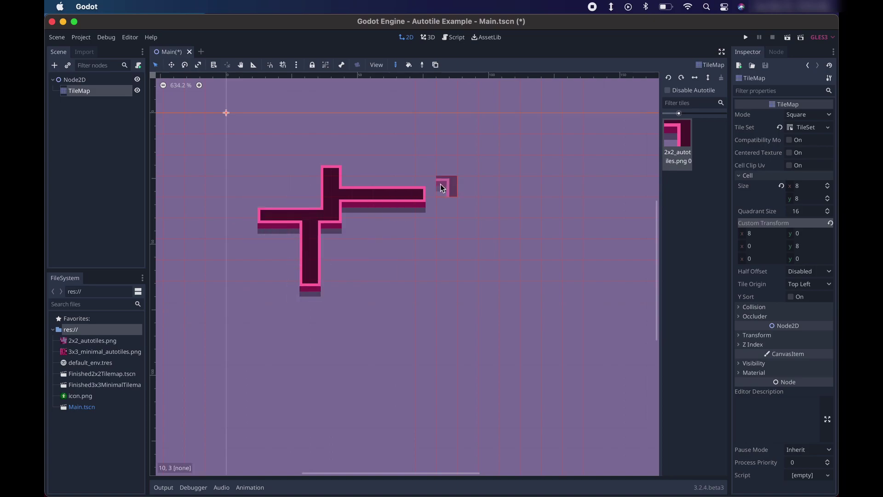
mouse_move(422, 259)
left_mouse_down()
mouse_move(440, 249)
mouse_move(446, 229)
left_mouse_up()
left_click(363, 313)
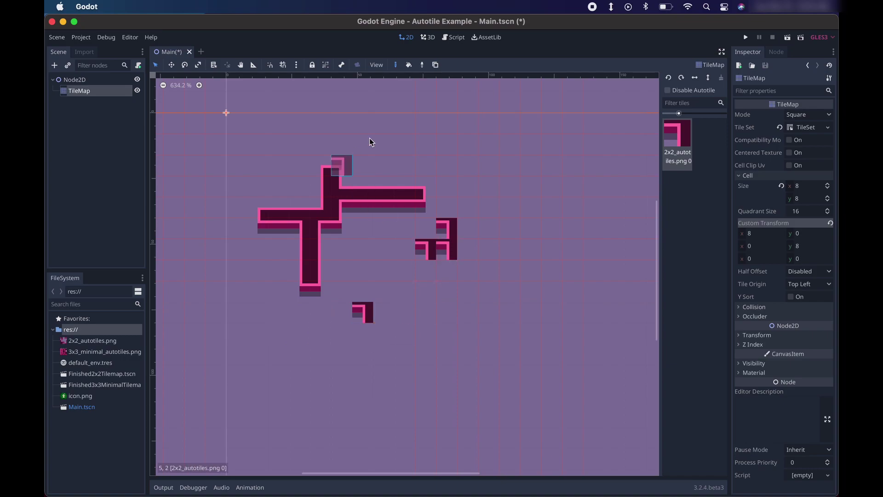
mouse_move(447, 144)
left_mouse_down()
mouse_move(474, 141)
mouse_move(480, 191)
mouse_move(551, 203)
mouse_move(552, 274)
left_mouse_up()
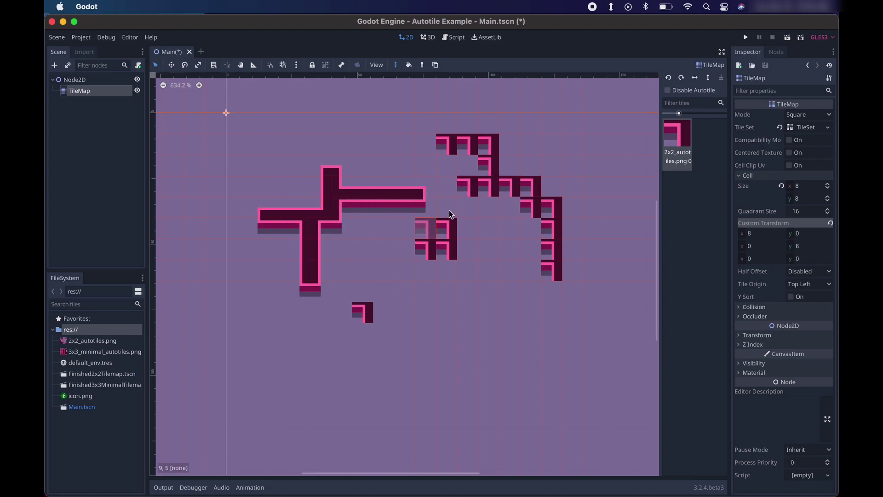
left_click(473, 205)
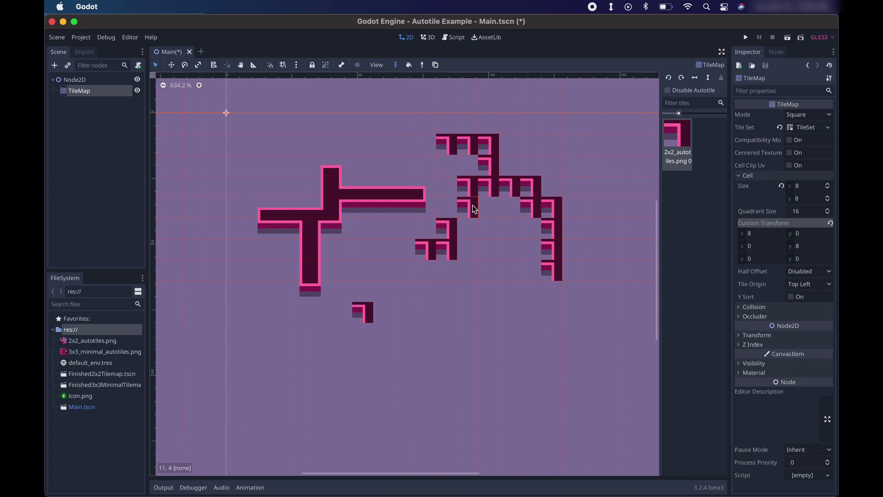
mouse_move(492, 211)
left_mouse_down()
mouse_move(512, 212)
mouse_move(532, 272)
left_mouse_up()
Erase and repaint tiles to join the top shapes and leave small lower blocks
mouse_move(445, 224)
right_mouse_down()
mouse_move(426, 223)
mouse_move(421, 242)
mouse_move(444, 228)
right_mouse_up()
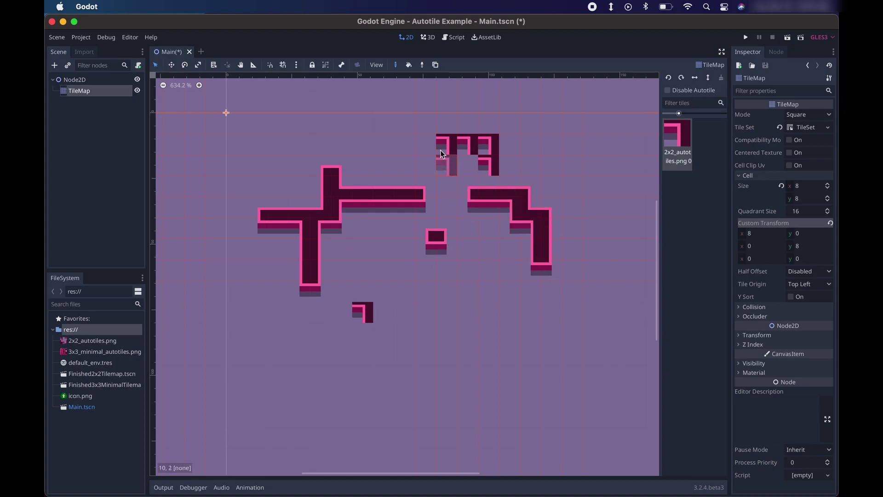
mouse_move(423, 165)
left_mouse_down()
mouse_move(471, 165)
mouse_move(418, 142)
mouse_move(450, 166)
left_mouse_up()
mouse_move(344, 327)
left_mouse_down()
mouse_move(338, 305)
mouse_move(347, 336)
left_mouse_up()
right_click_drag(354, 317, 388, 308)
mouse_move(399, 294)
left_mouse_down()
mouse_move(419, 291)
mouse_move(439, 322)
mouse_move(418, 316)
mouse_move(416, 301)
mouse_move(396, 304)
mouse_move(399, 320)
mouse_move(414, 319)
mouse_move(416, 329)
mouse_move(389, 323)
mouse_move(435, 366)
mouse_move(444, 356)
mouse_move(375, 358)
left_mouse_up()
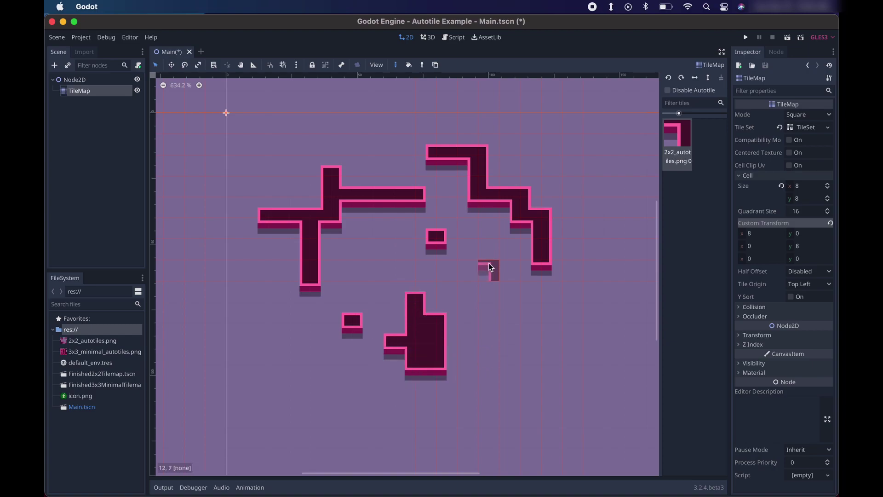
left_click(478, 281)
left_click_drag(509, 288, 510, 317)
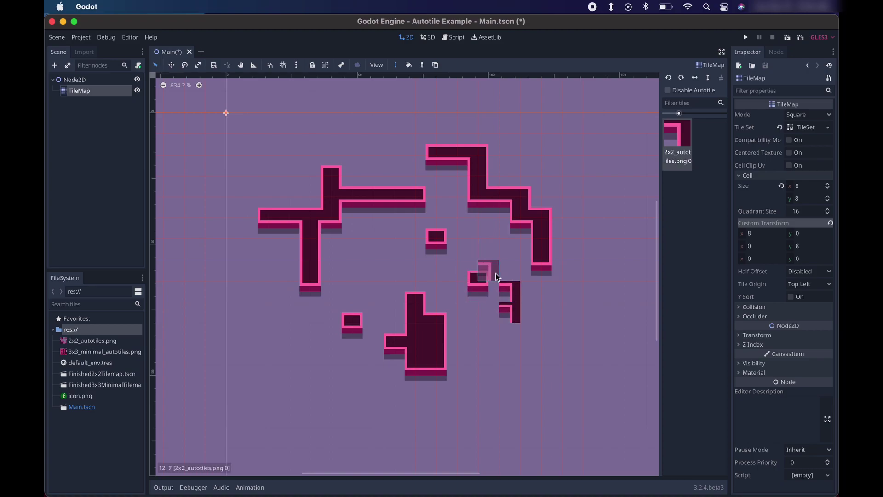
mouse_move(499, 276)
right_mouse_down()
mouse_move(519, 315)
mouse_move(504, 282)
right_mouse_up()
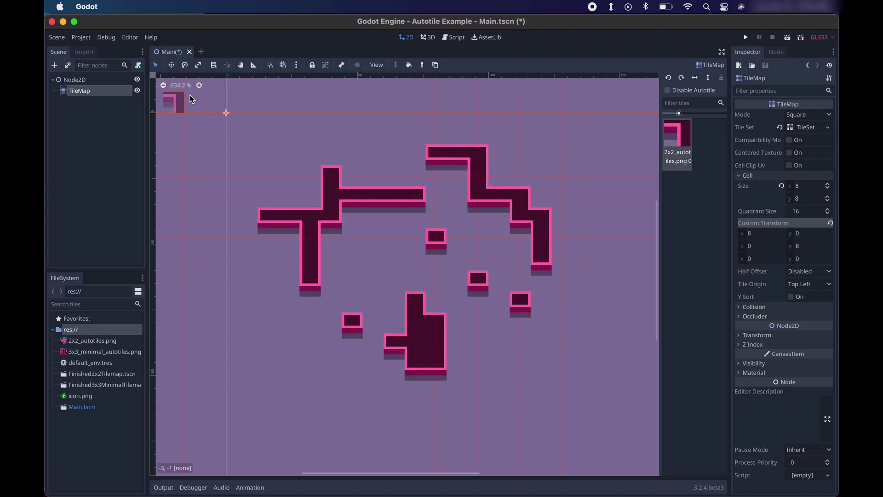
Rename the painted TileMap to 2x2Tiles
left_click(86, 92)
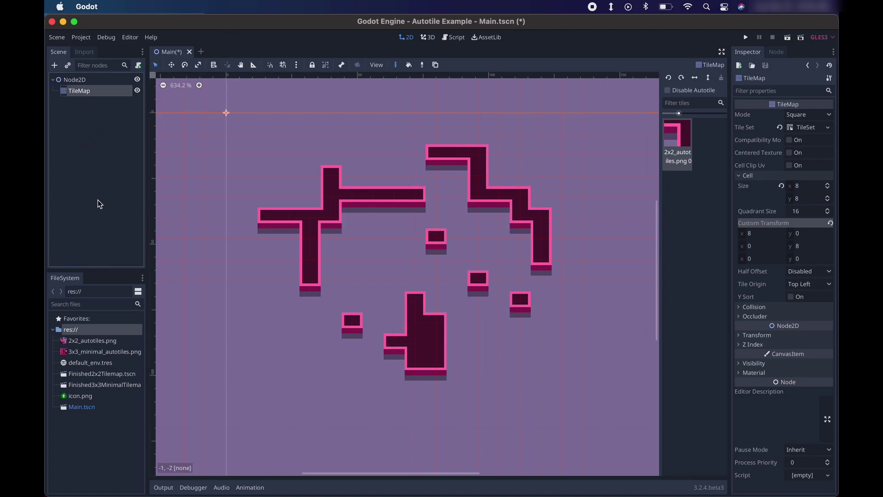
left_click(93, 145)
double_click(86, 92)
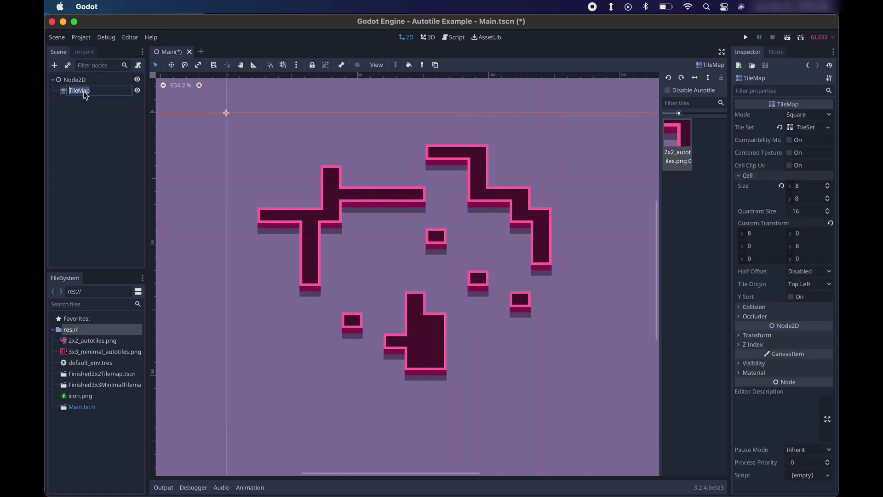
type("2x2Tiles")
key("Return")
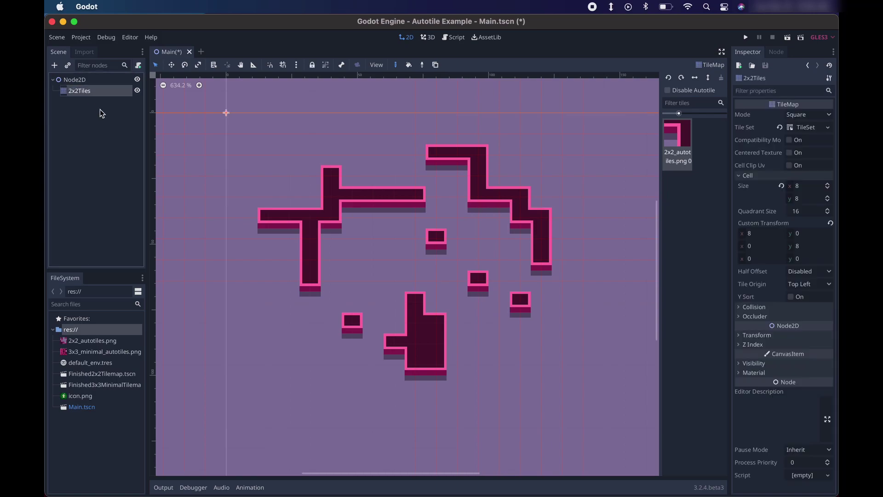
left_click(103, 122)
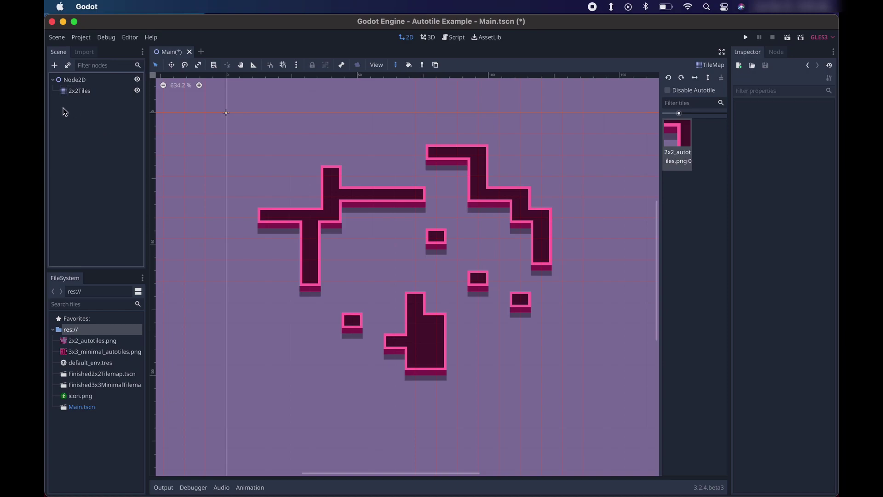
Add a new TileMap child under Node2D and name it 3x3Tiles
left_click(67, 80)
right_click(76, 80)
left_click(114, 82)
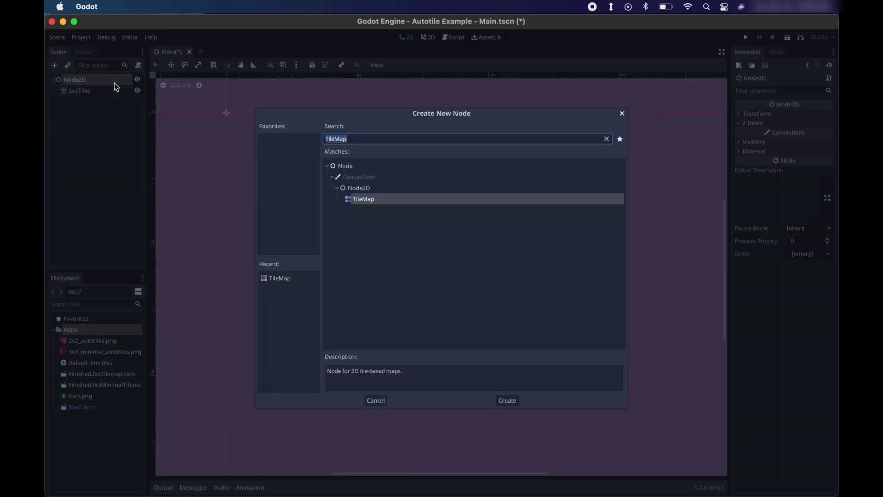
double_click(402, 202)
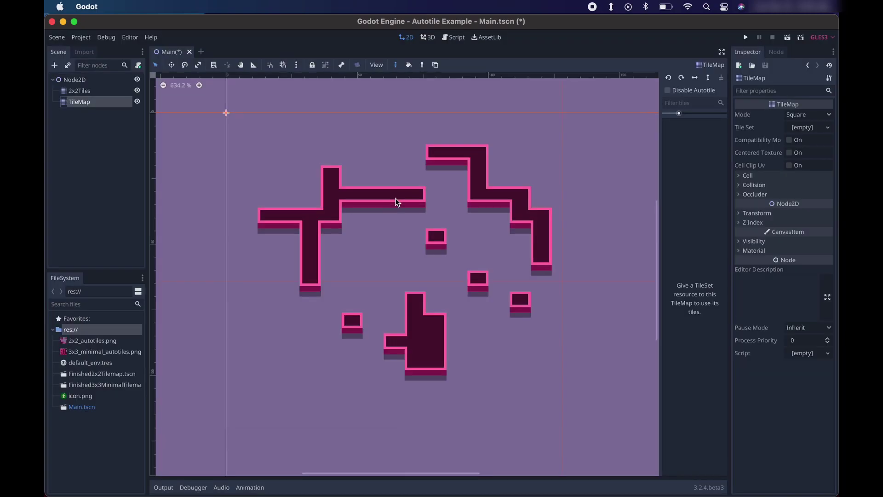
double_click(80, 106)
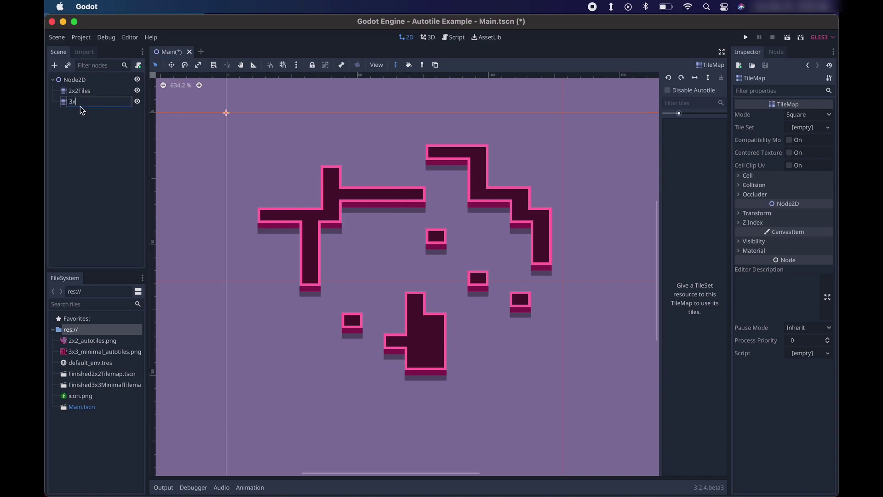
type("3x3Tiles")
key("Return")
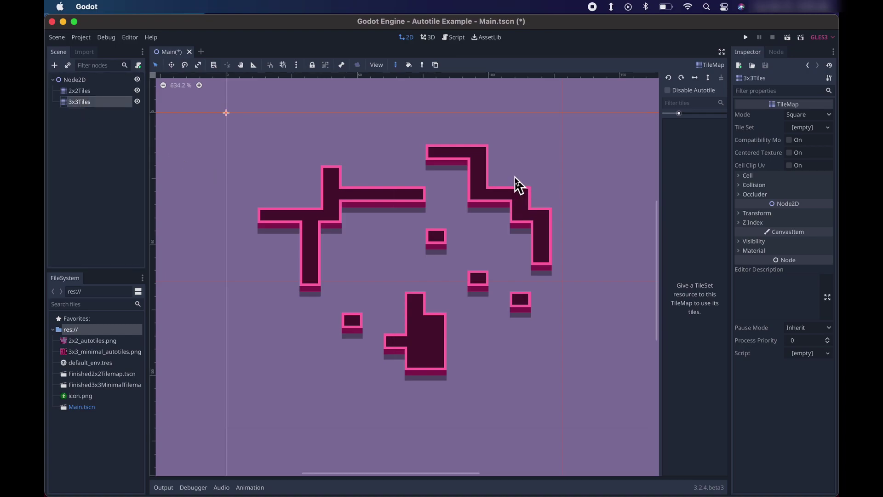
Give 3x3Tiles an 8×8 Cell Size and Custom Transform x and y of 8
left_click(741, 177)
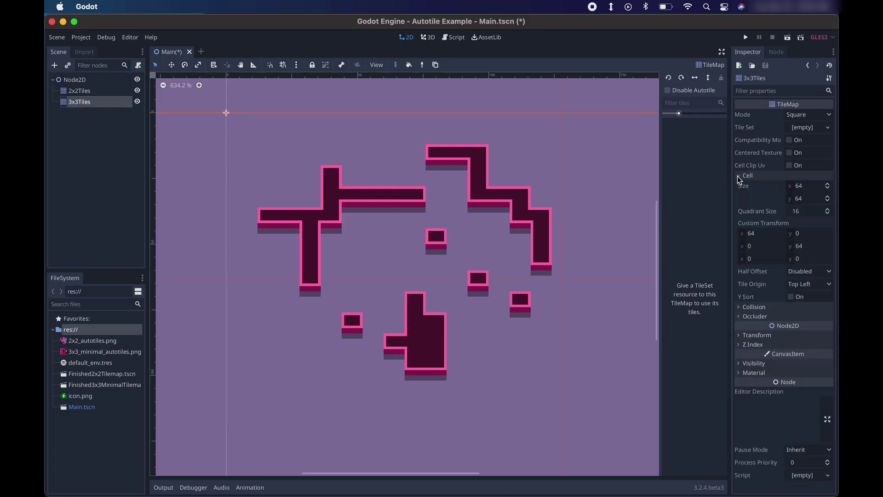
left_click(798, 188)
type("8")
key("Tab")
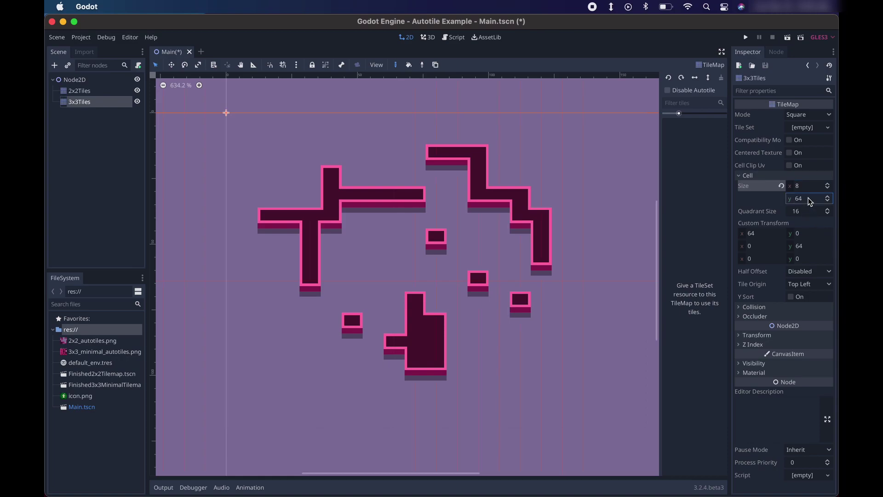
type("8")
left_click(769, 232)
type("8")
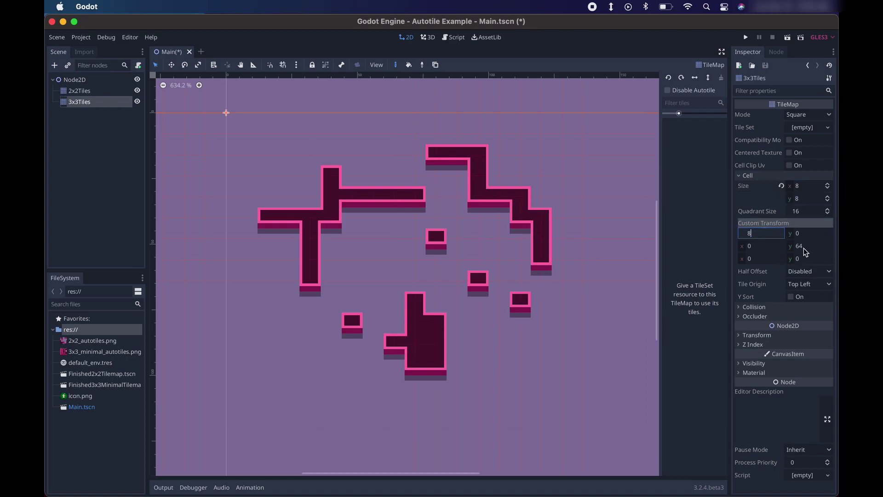
left_click(804, 247)
type("8")
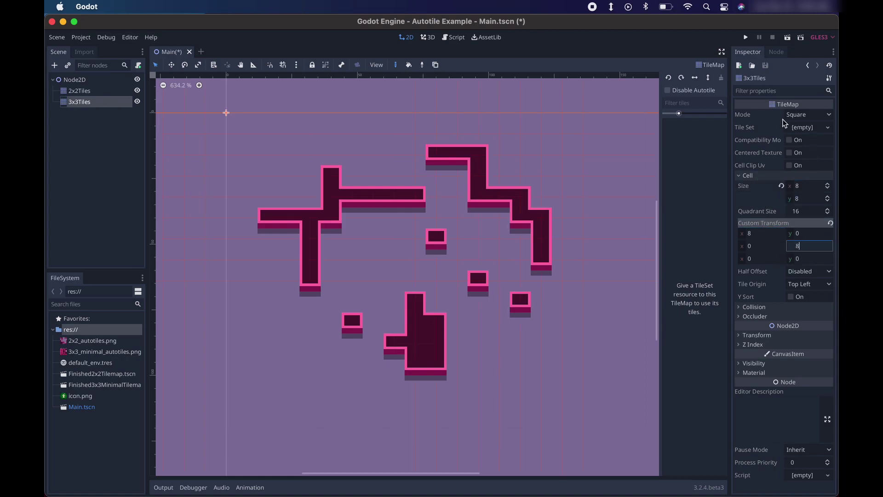
left_click(800, 129)
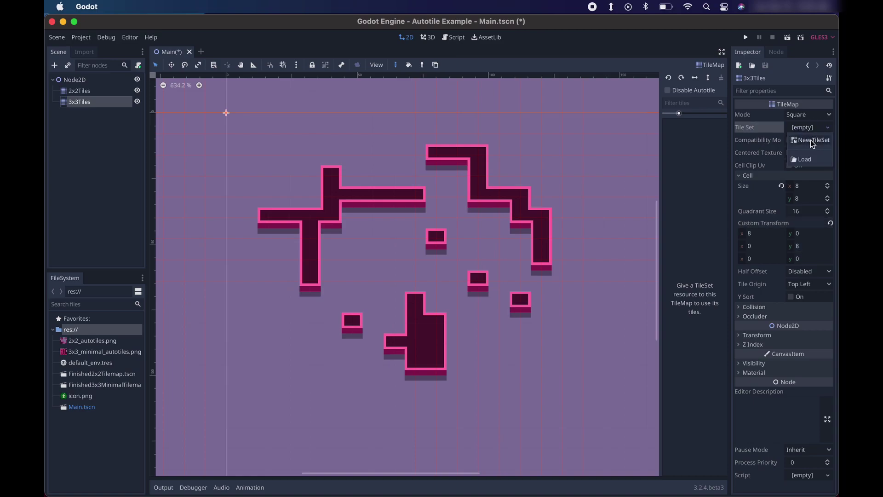
Create a new TileSet for 3x3Tiles and load 3x3_minimal_autotiles.png into it
left_click(810, 140)
left_click(805, 128)
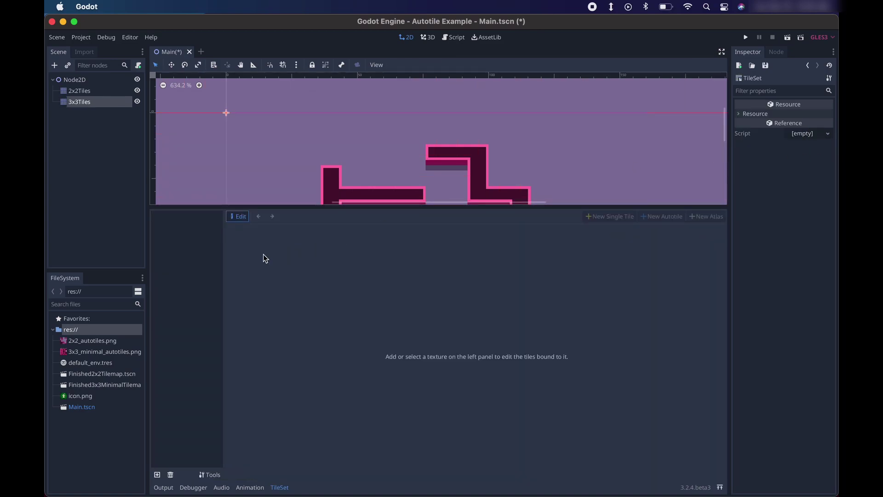
left_click(157, 475)
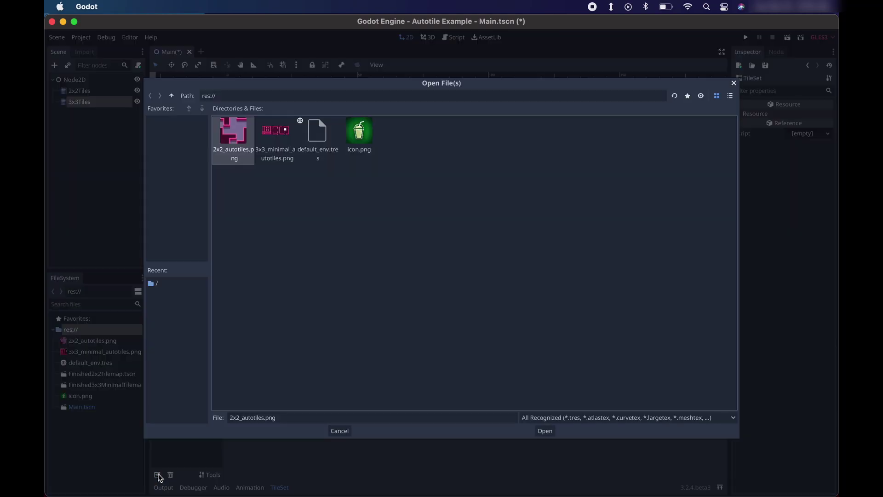
left_click(278, 133)
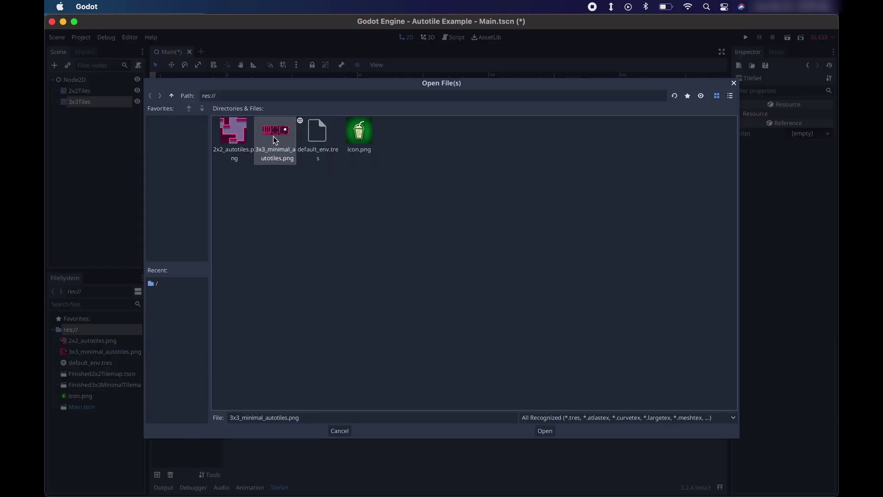
left_click(545, 431)
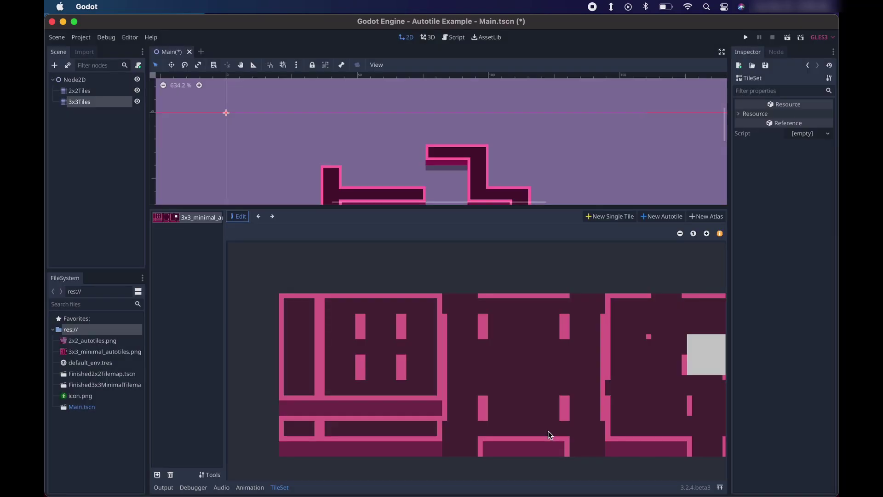
middle_click_drag(568, 345, 509, 312)
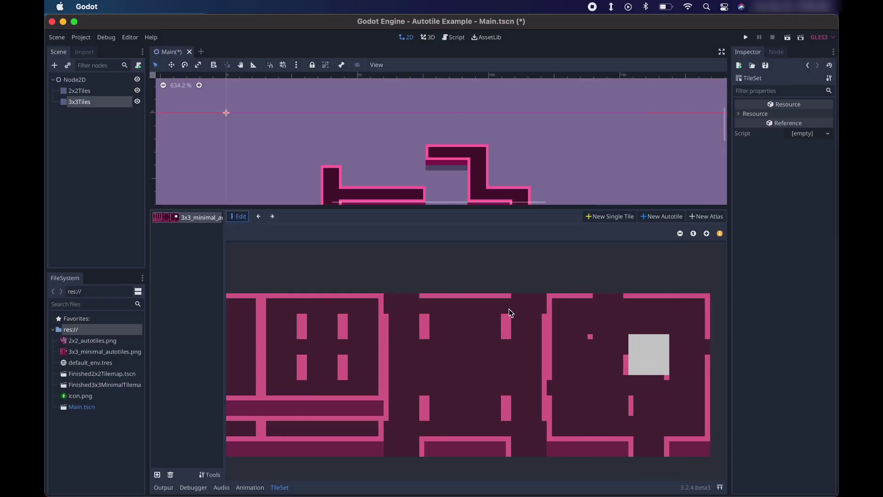
scroll(423, 304, "down", 2)
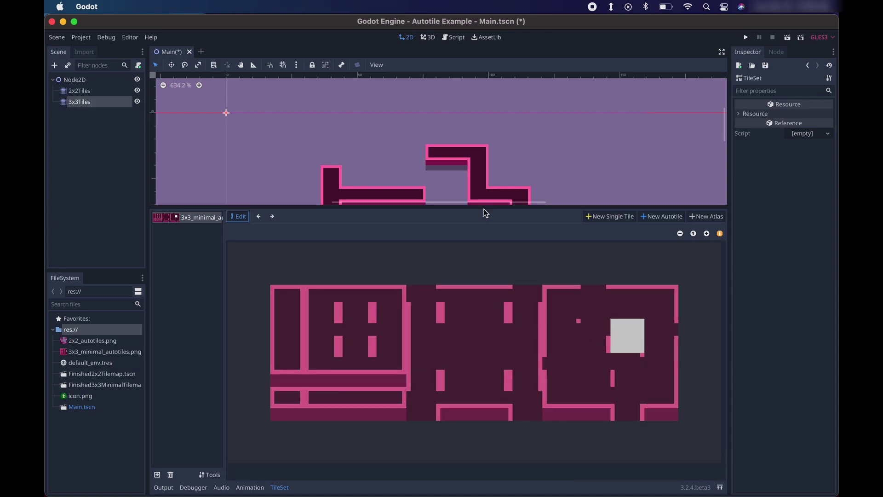
Create a New Autotile whose region covers the entire 3x3_minimal_autotiles.png texture
left_click(654, 217)
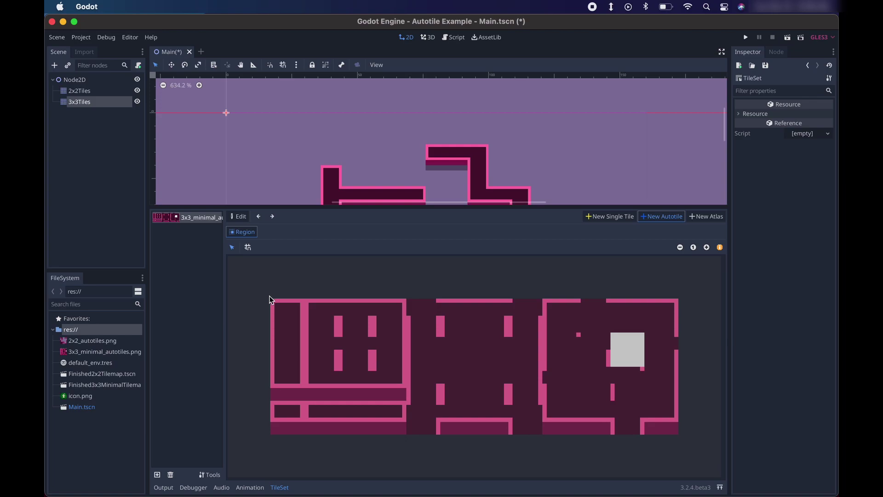
mouse_move(272, 302)
left_mouse_down()
mouse_move(315, 347)
mouse_move(392, 385)
mouse_move(661, 430)
mouse_move(682, 443)
left_mouse_up()
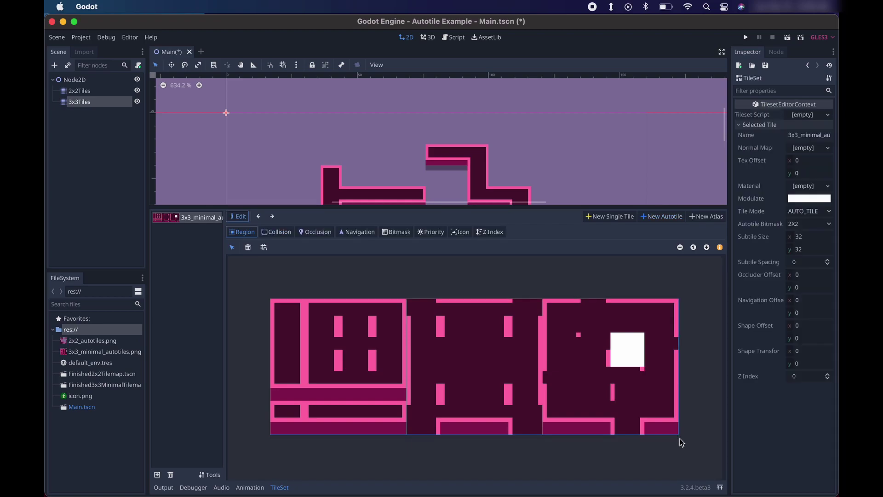
In the Bitmask tab, set Autotile Bitmask to 3X3 (minimal) and Subtile Size to 8×8
left_click(398, 232)
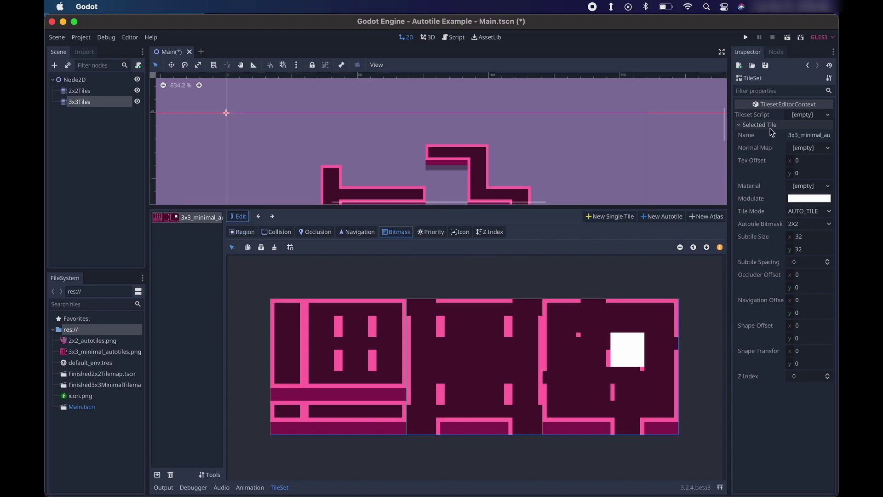
left_click(754, 127)
left_click(757, 126)
left_click(801, 229)
left_click(816, 250)
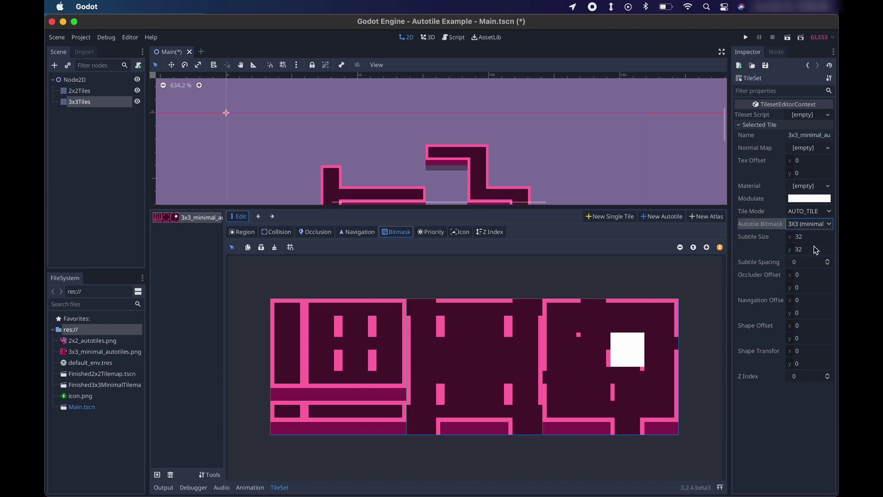
left_click(811, 238)
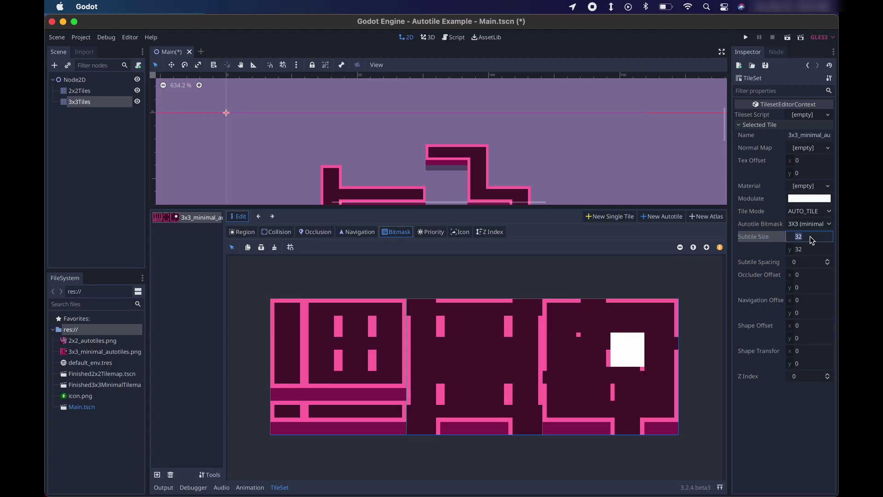
type("8")
left_click(813, 250)
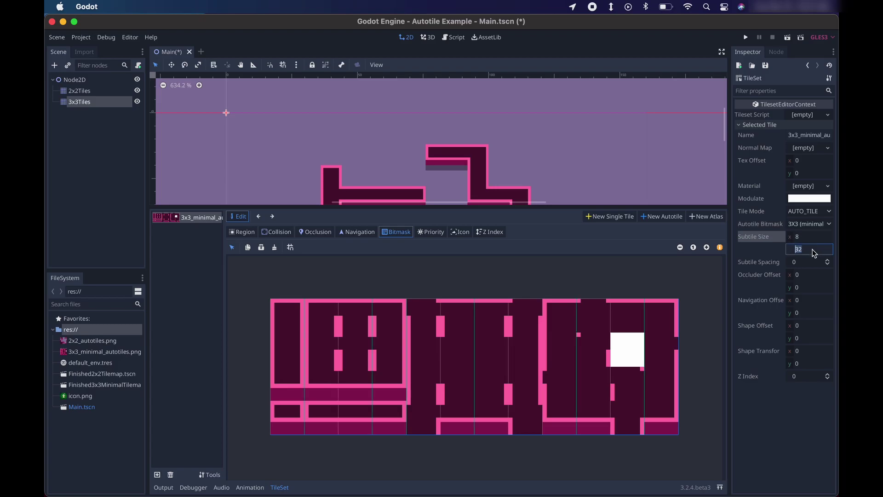
type("8")
key("Return")
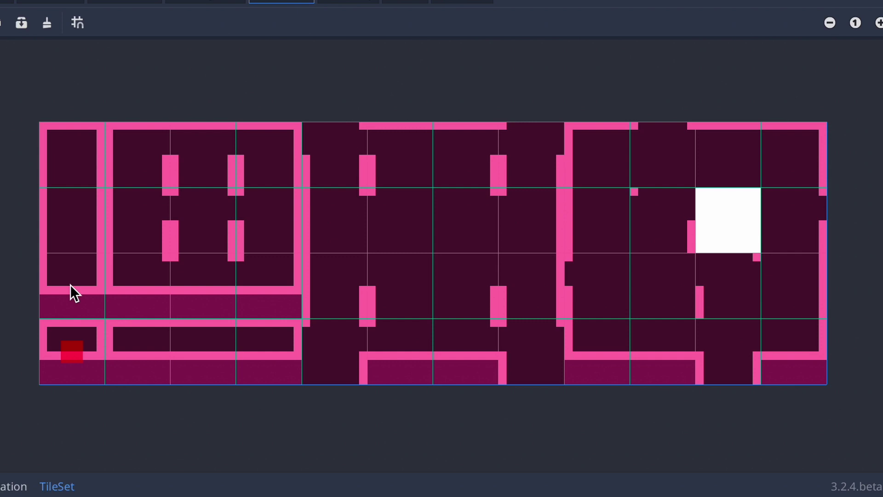
Paint the red 3x3 minimal bitmask bits across all subtiles, then widen the scene view
mouse_move(70, 234)
left_mouse_down()
mouse_move(70, 211)
mouse_move(110, 325)
mouse_move(171, 305)
mouse_move(145, 262)
mouse_move(162, 293)
mouse_move(361, 237)
mouse_move(345, 183)
mouse_move(486, 163)
mouse_move(464, 205)
mouse_move(442, 203)
mouse_move(537, 217)
mouse_move(335, 268)
mouse_move(383, 269)
mouse_move(359, 357)
mouse_move(388, 303)
mouse_move(482, 295)
mouse_move(547, 365)
mouse_move(609, 267)
mouse_move(618, 328)
mouse_move(675, 196)
mouse_move(767, 212)
mouse_move(744, 351)
mouse_move(673, 208)
left_mouse_up()
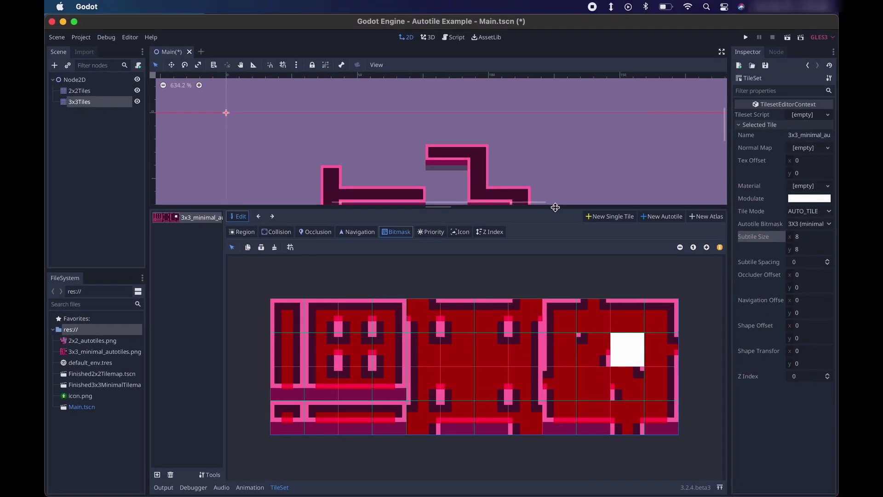
mouse_move(555, 207)
left_mouse_down()
mouse_move(553, 265)
mouse_move(558, 223)
left_mouse_up()
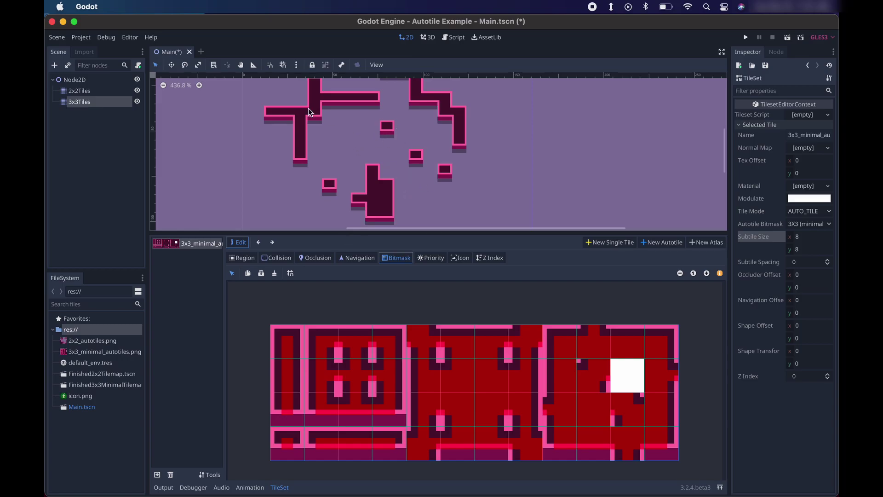
Hide the 2x2Tiles map and select 3x3Tiles for painting
left_click(82, 89)
key("f")
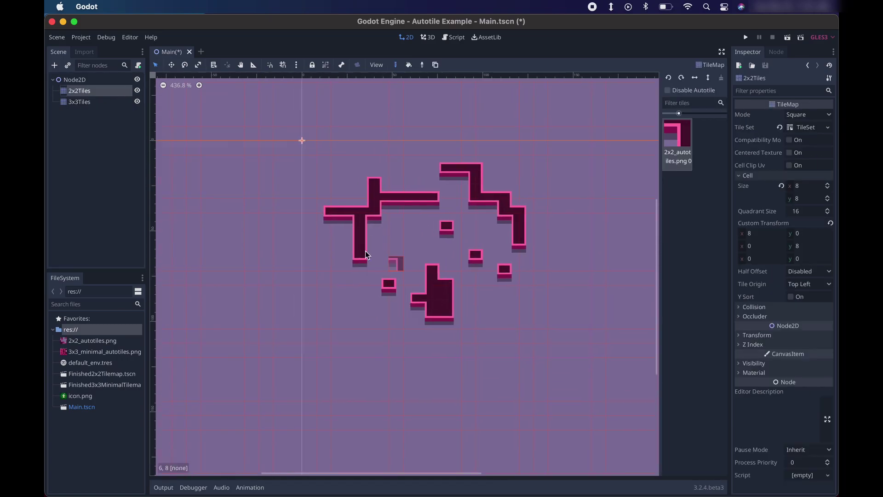
left_click(137, 91)
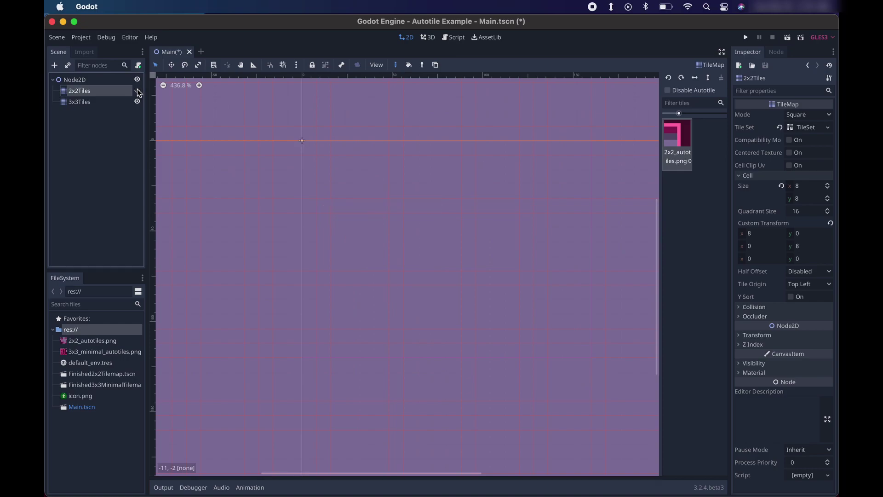
left_click(102, 100)
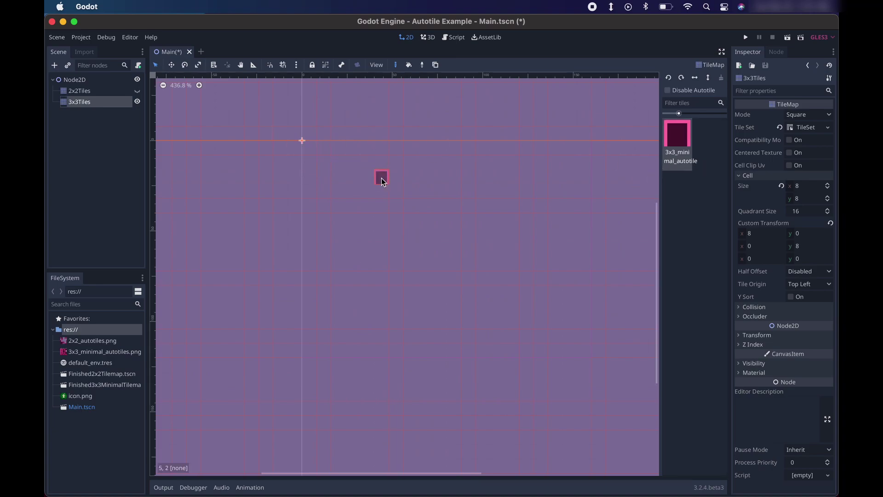
Paint a wall loop with a column below and tiles to its right and top
left_click(368, 176)
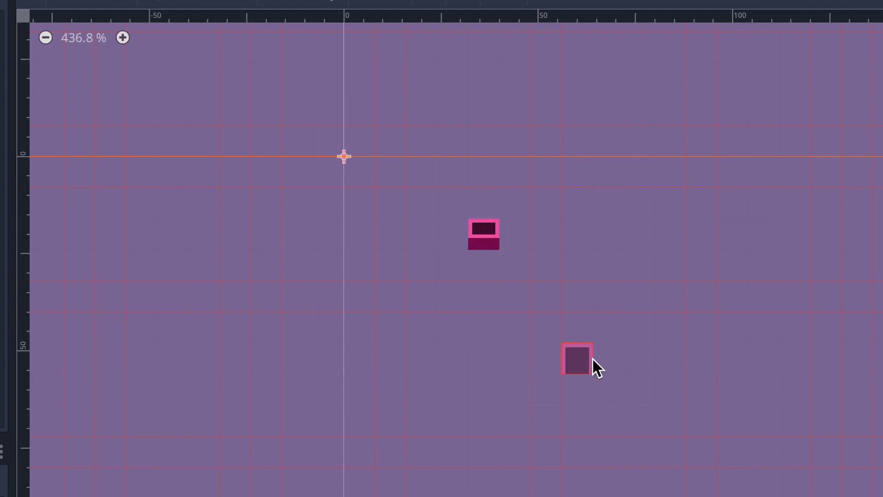
mouse_move(563, 329)
left_mouse_down()
mouse_move(578, 329)
mouse_move(579, 280)
mouse_move(623, 263)
mouse_move(639, 264)
mouse_move(655, 280)
mouse_move(658, 350)
mouse_move(619, 366)
mouse_move(583, 358)
left_mouse_up()
mouse_move(622, 400)
left_mouse_down()
mouse_move(611, 439)
mouse_move(643, 396)
left_mouse_up()
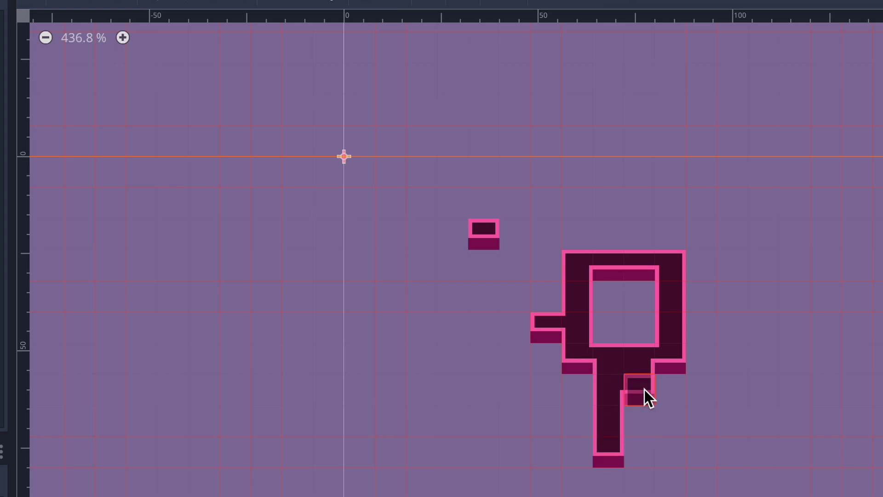
mouse_move(697, 360)
left_mouse_down()
mouse_move(699, 336)
mouse_move(684, 364)
left_mouse_up()
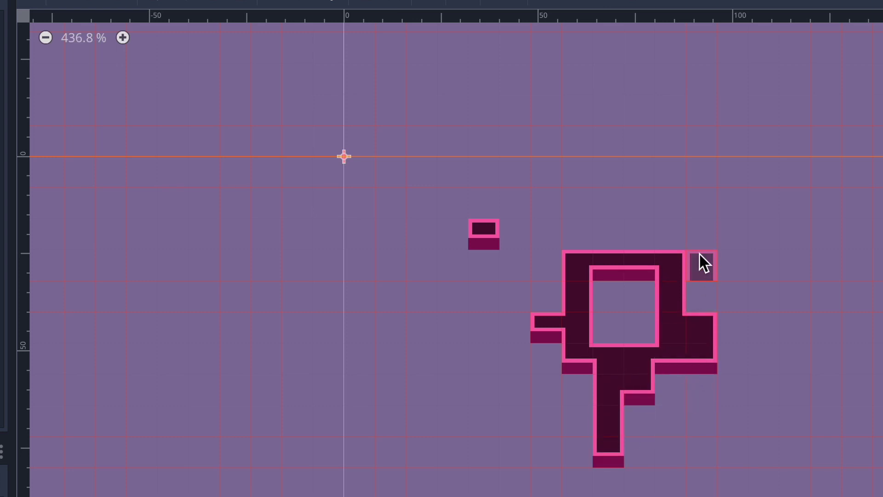
mouse_move(700, 254)
left_mouse_down()
mouse_move(690, 236)
mouse_move(669, 231)
mouse_move(603, 267)
mouse_move(560, 242)
left_mouse_up()
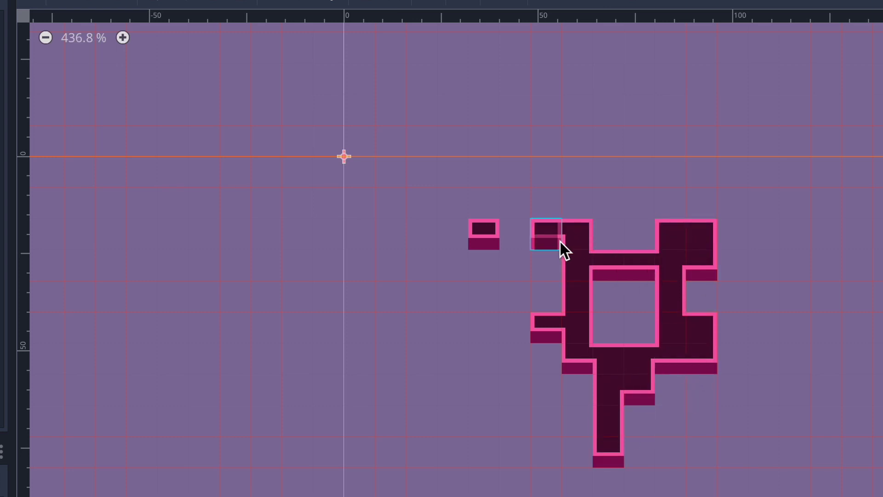
left_click(560, 243)
Extend the left wall arm, erase a stray tile, paint a leftward path, and reshow 2x2Tiles
left_click_drag(522, 334, 452, 327)
left_click_drag(487, 387, 485, 410)
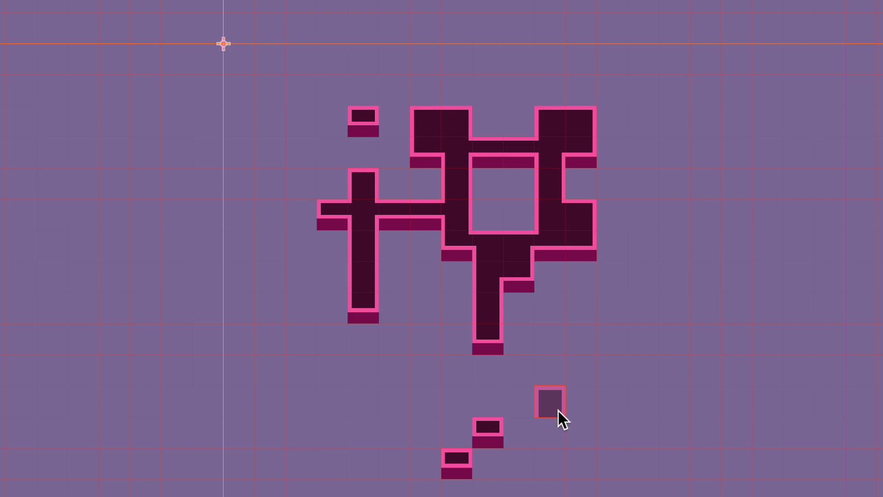
right_click(456, 460)
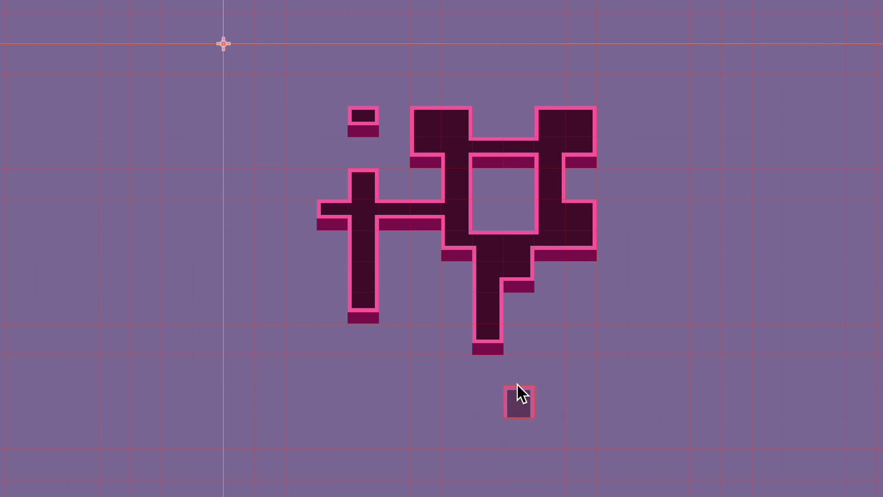
left_click(329, 304)
mouse_move(291, 300)
left_mouse_down()
mouse_move(284, 356)
mouse_move(300, 460)
left_mouse_up()
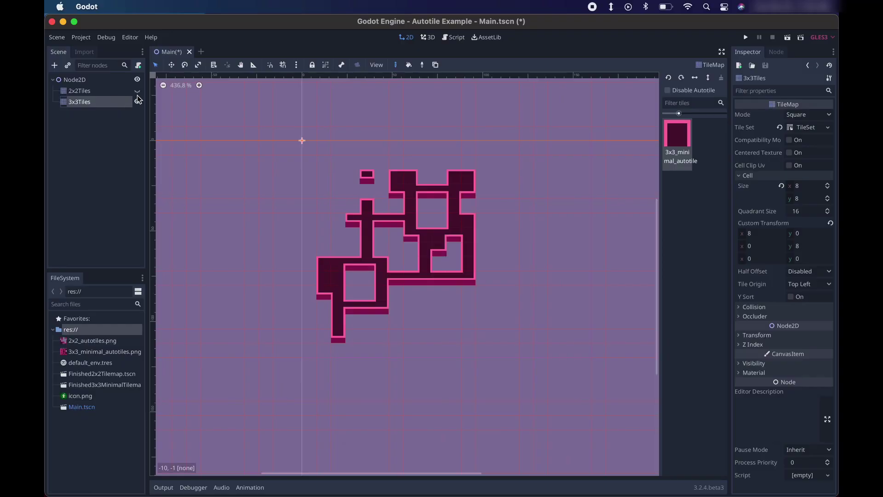
left_click(137, 92)
Hide 3x3Tiles, show 2x2Tiles, and select the 2x2Tiles node
left_click(137, 91)
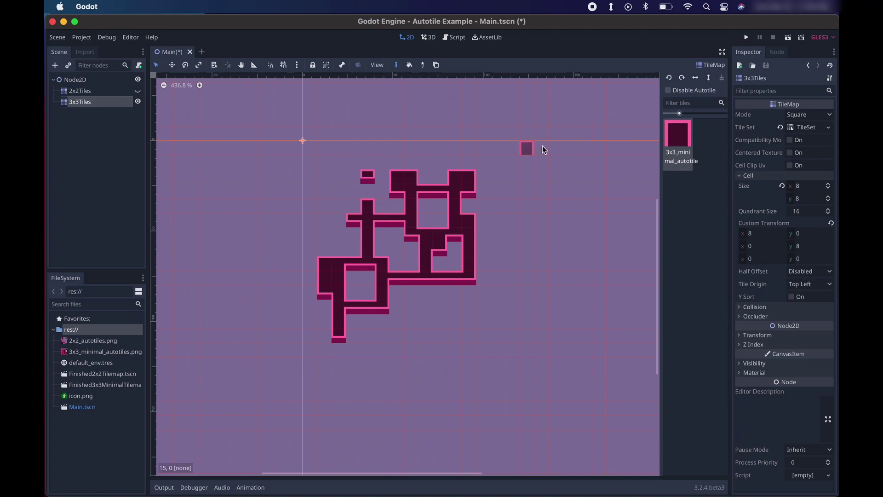
left_click(138, 102)
left_click(138, 91)
left_click(91, 87)
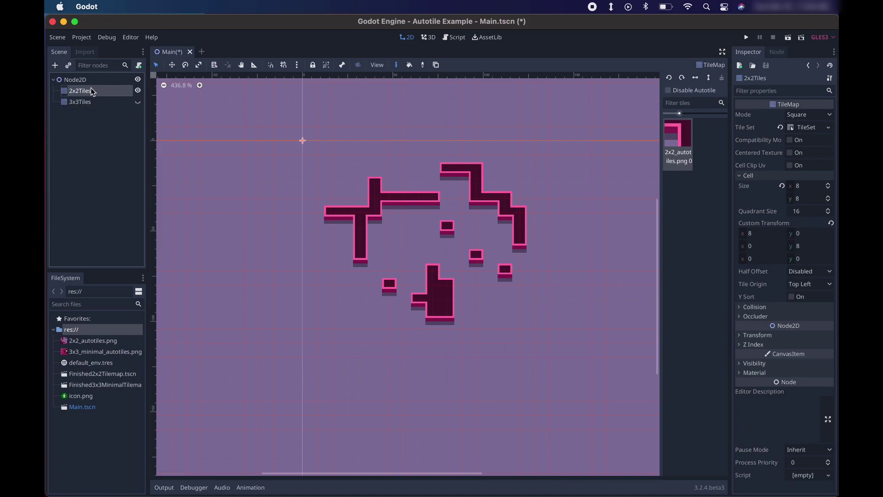
Open the 2x2Tiles TileSet and select the 2x2 autotile in 2x2_autotiles.png
left_click(807, 127)
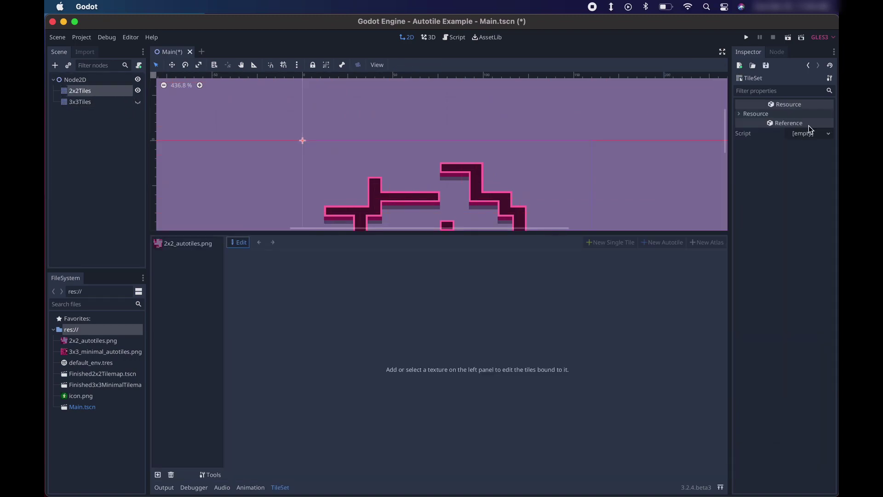
left_click(177, 244)
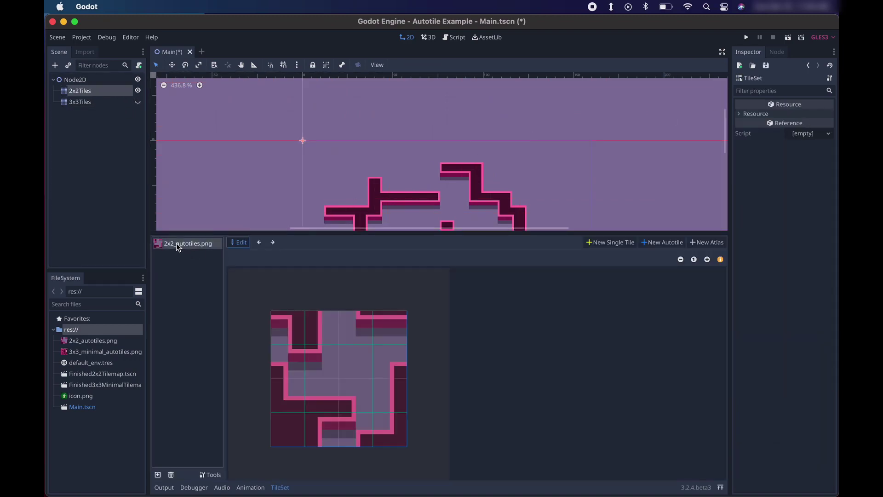
left_click(273, 243)
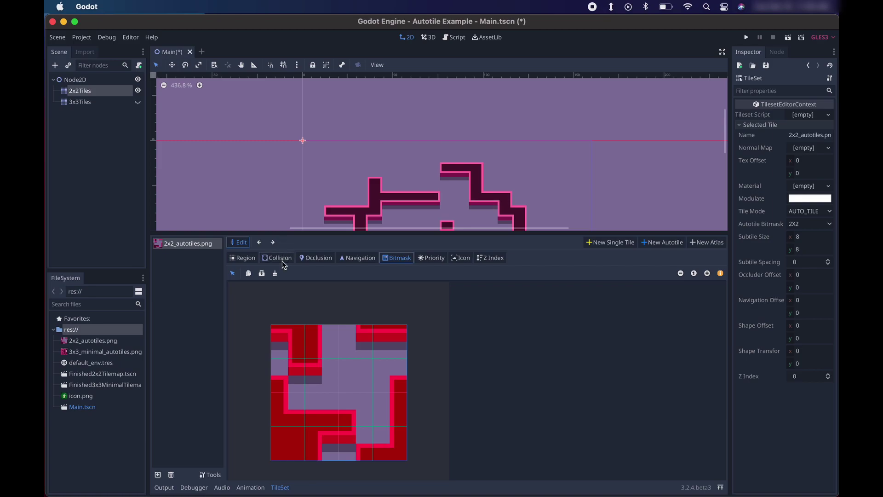
In the Collision tab, select the top-left subtile and choose the polygon tool
left_click(281, 259)
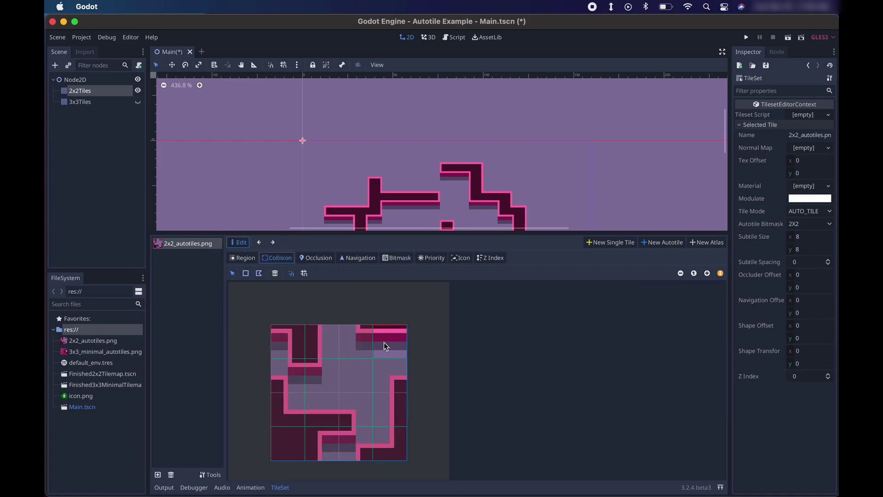
left_click(295, 379)
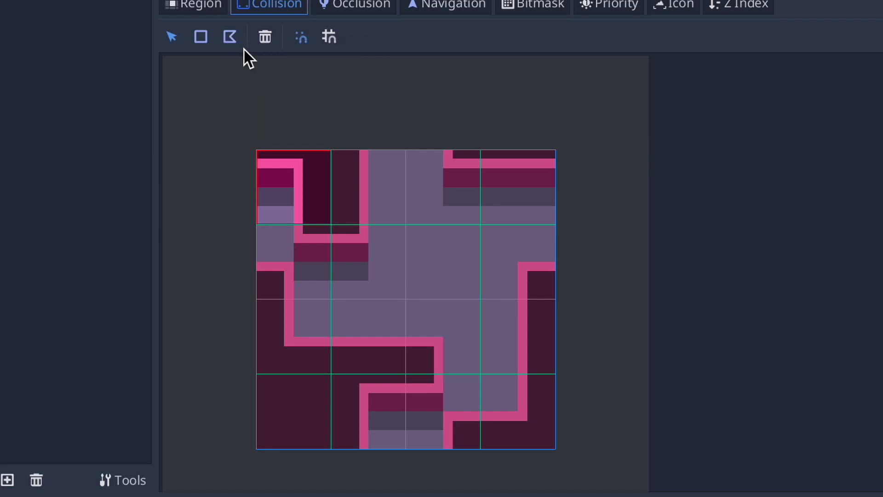
left_click(230, 40)
scroll(297, 200, "up", 1)
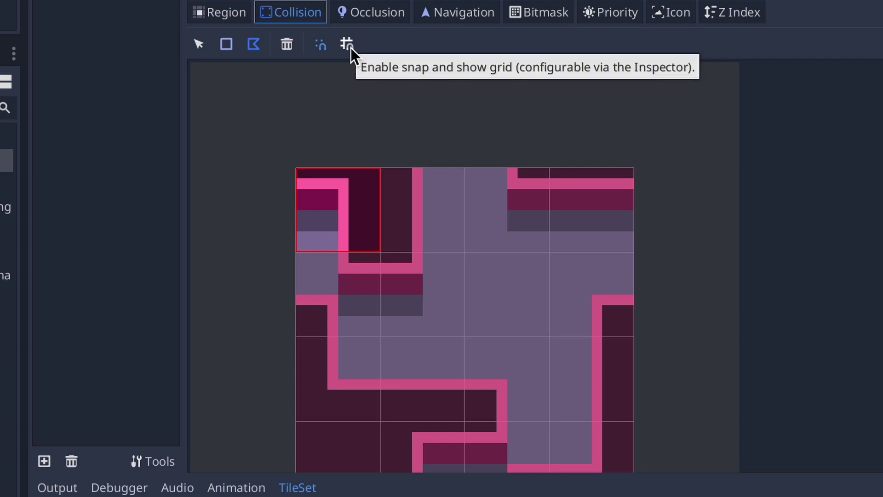
Enable collision snapping with the grid shown and set the snap step to 2 × 2
left_click(351, 48)
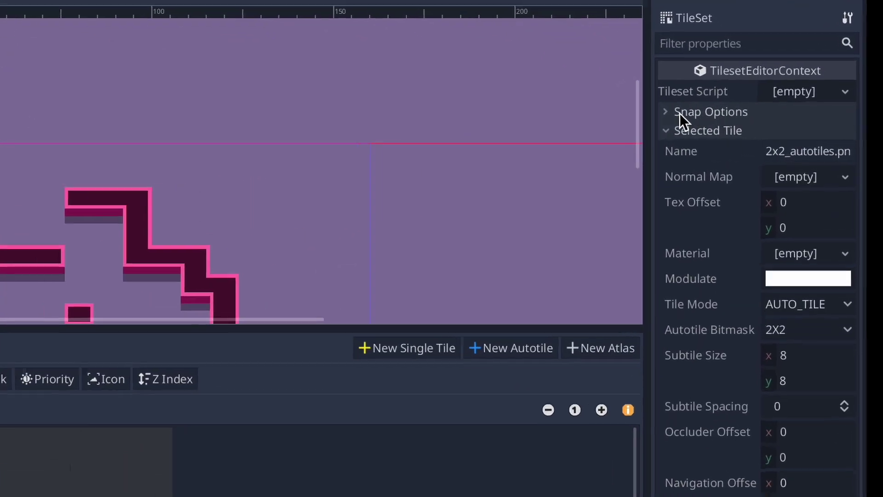
left_click(680, 113)
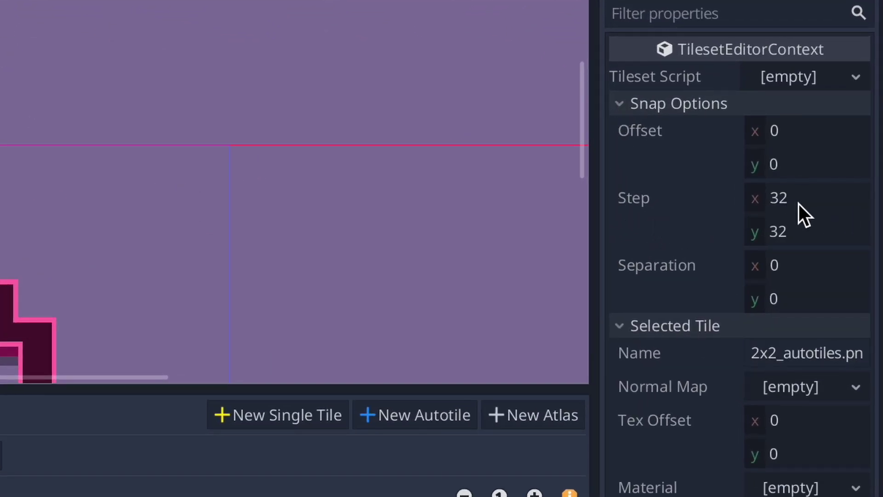
left_click(814, 206)
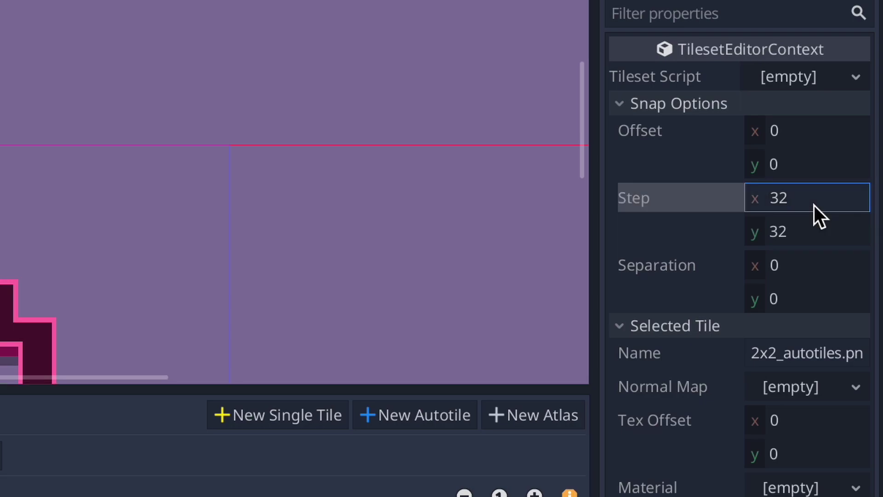
type("4")
key("BackSpace")
type("2")
left_click(803, 230)
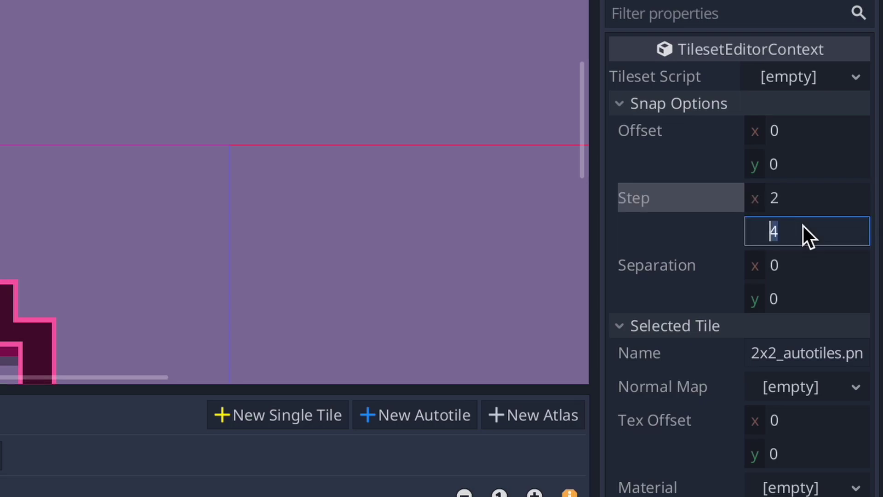
type("2")
key("Return")
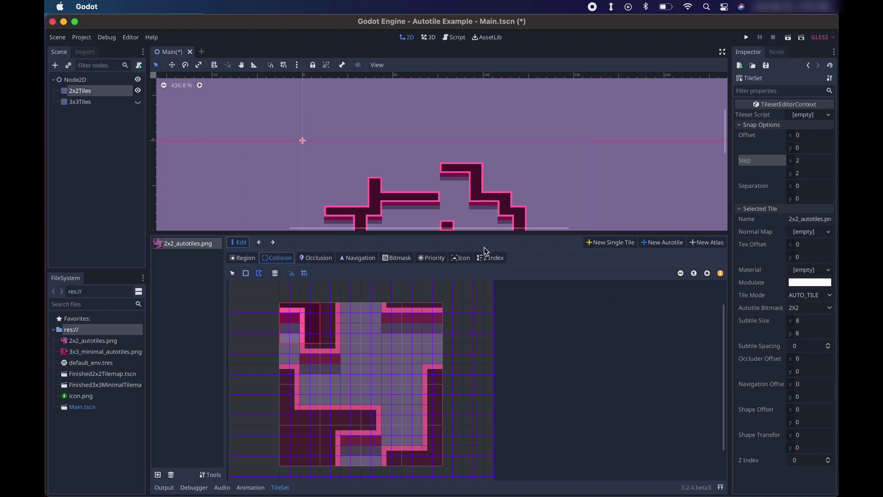
Draw an L-shaped collision polygon over the top-left wall subtile
left_click(294, 321)
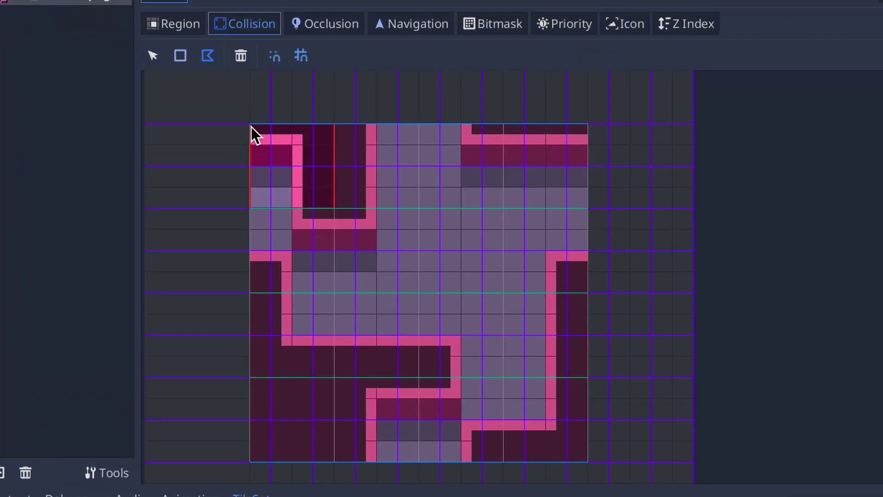
left_click(334, 125)
left_click(249, 124)
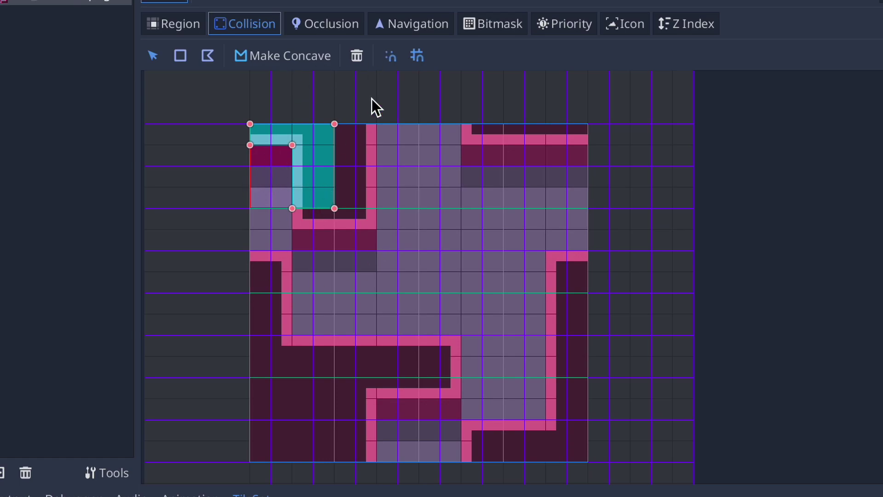
Cover the bottom-left wall subtile with a square collision rectangle
left_click(182, 56)
left_click(274, 396)
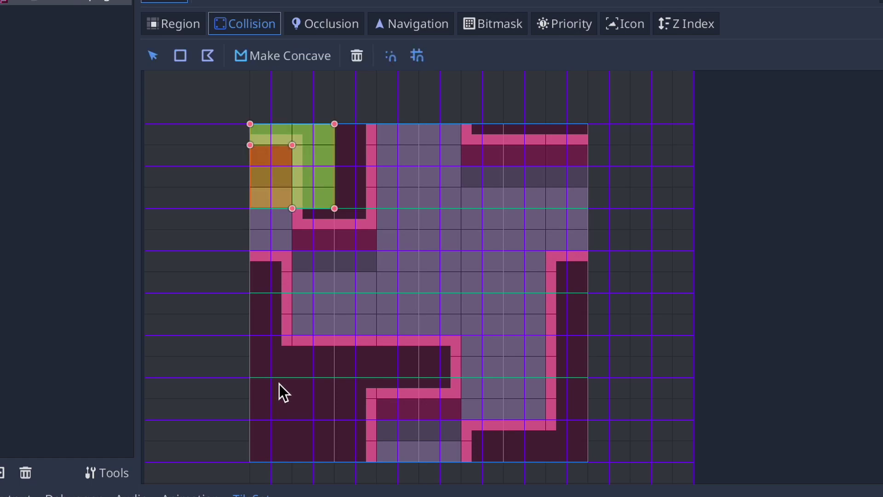
left_click(280, 382)
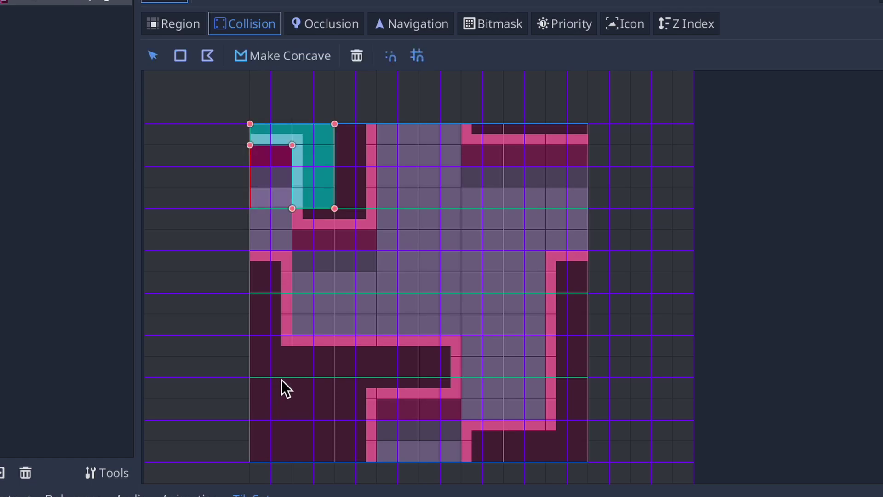
left_click(295, 406)
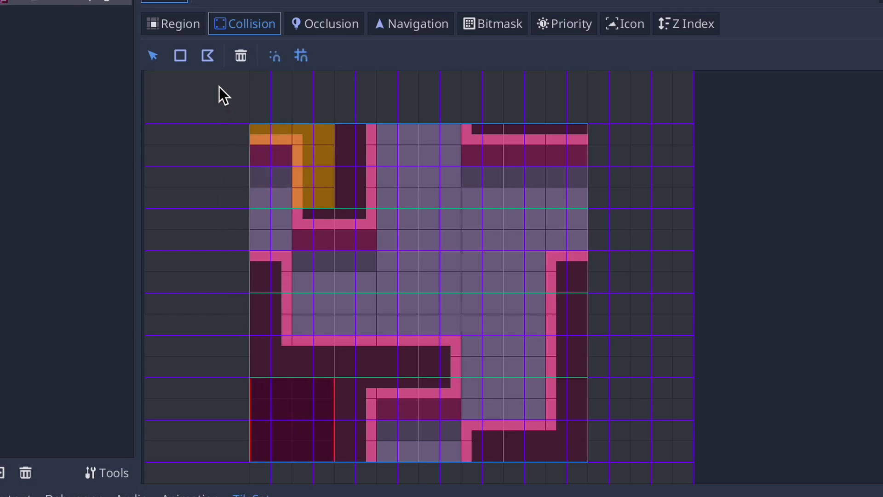
left_click(182, 58)
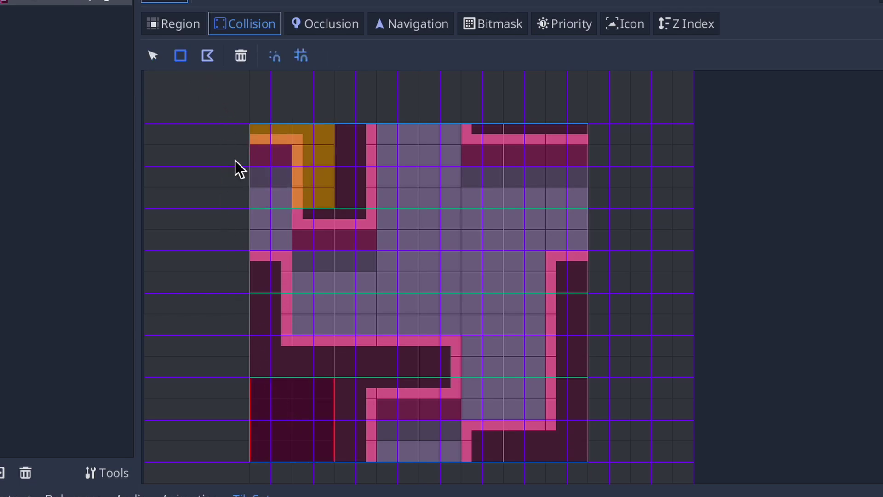
left_click(250, 379)
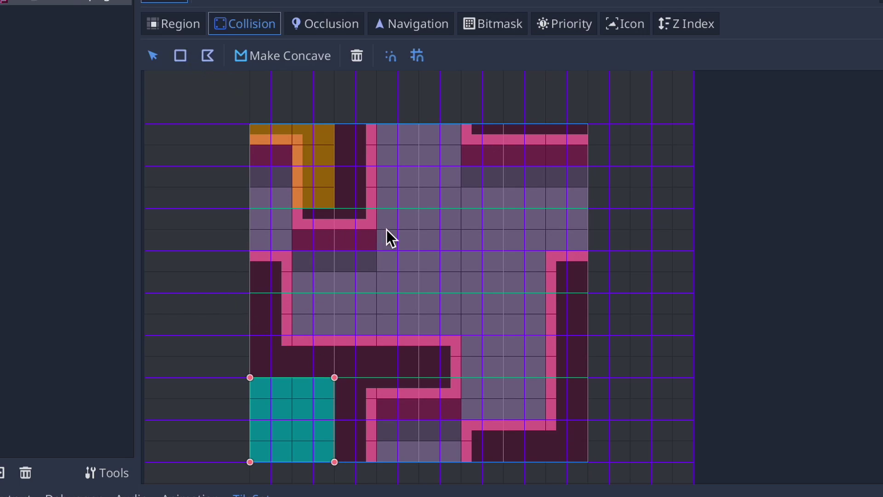
Draw collision rectangles over the next wall subtile and the lower-left wall
left_click(373, 174)
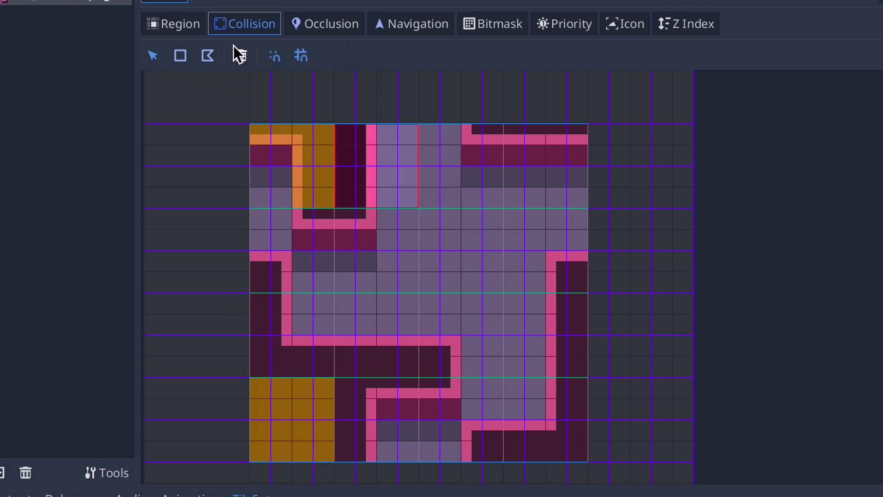
left_click_drag(335, 208, 267, 244)
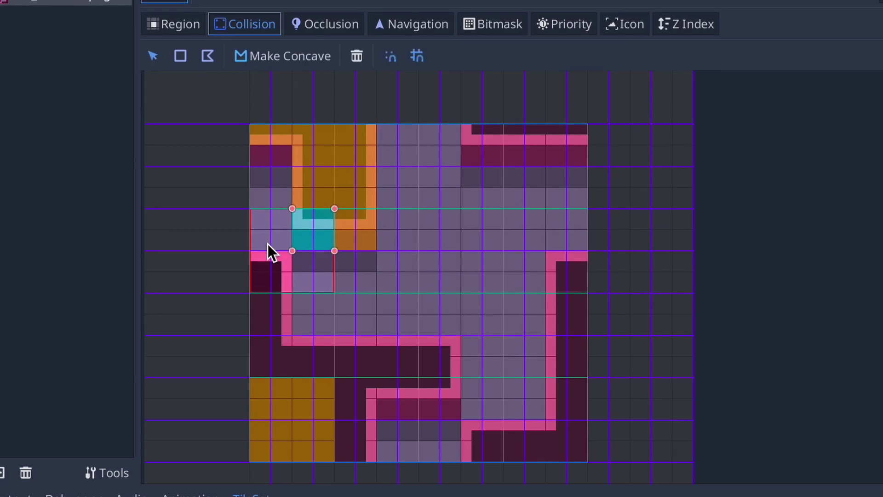
left_click(258, 363)
left_click_drag(417, 379, 458, 337)
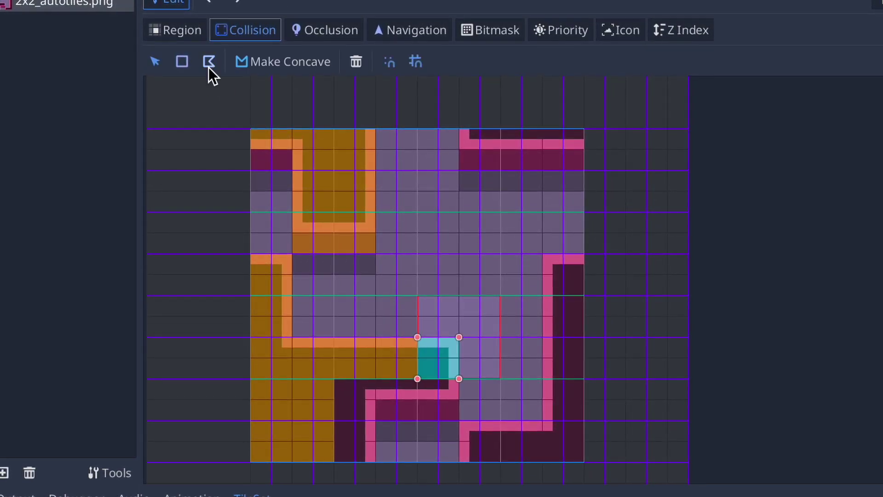
Draw an L-shaped collision polygon over the lower wall, closing it on its start vertex
left_click(208, 65)
left_click(417, 379)
left_click(417, 420)
left_click(376, 420)
left_click(376, 463)
left_click(335, 462)
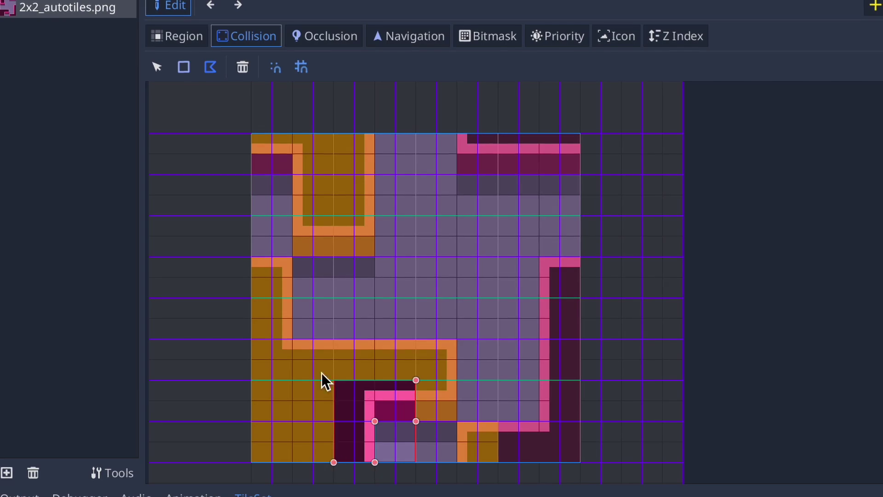
left_click(334, 380)
Add collision rectangles on the right-column wall and the top-right wall
mouse_move(537, 380)
left_mouse_down()
mouse_move(578, 300)
mouse_move(536, 261)
left_mouse_up()
left_click_drag(495, 178, 463, 136)
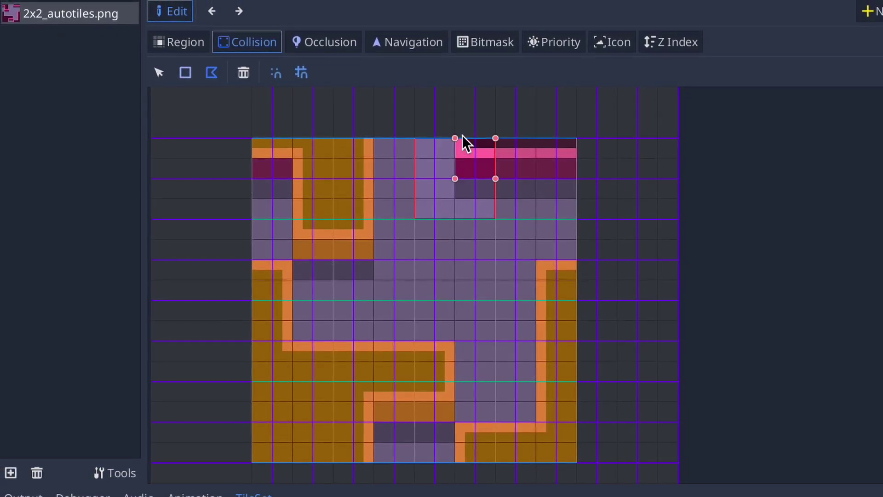
left_click(578, 152)
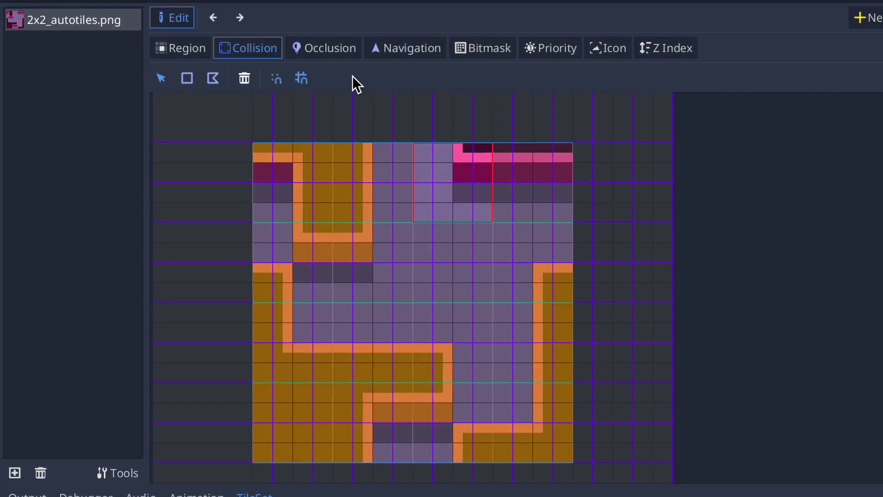
Add a collision square on the bottom corner, then check the right-side subtiles' shapes
left_click(328, 264)
left_click(452, 415)
left_click(321, 244)
left_click(451, 463)
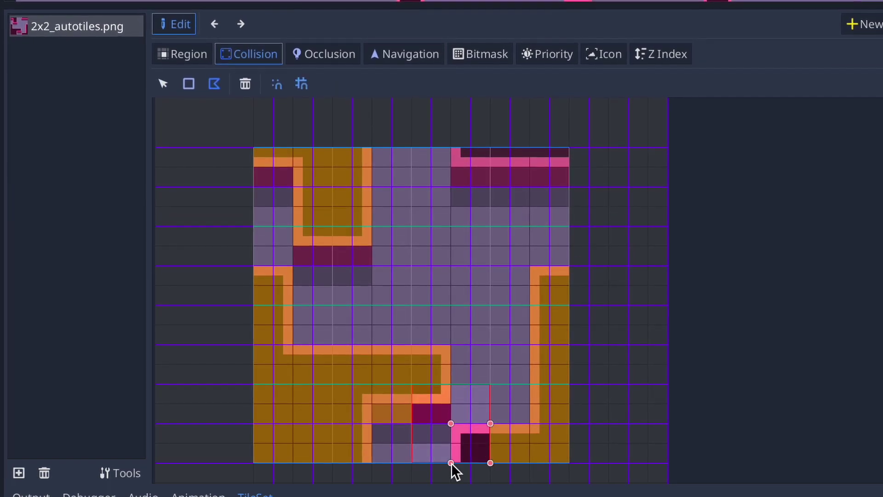
left_click(497, 264)
left_click(492, 174)
left_click(550, 283)
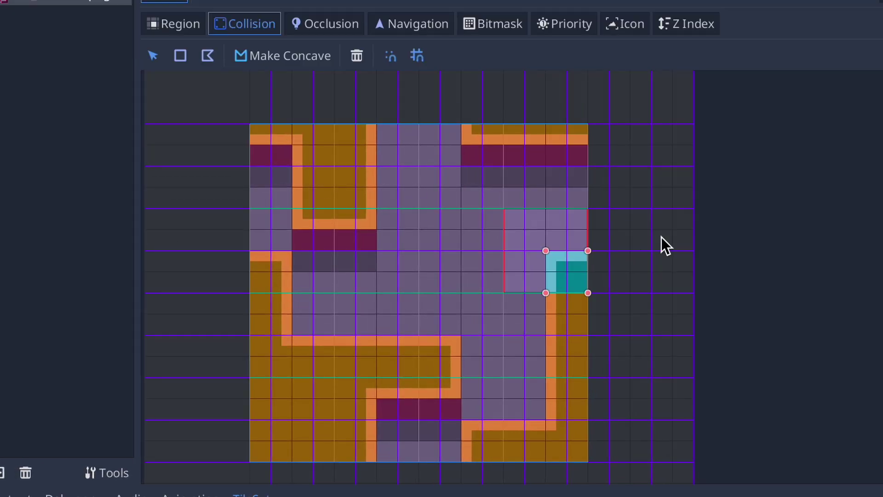